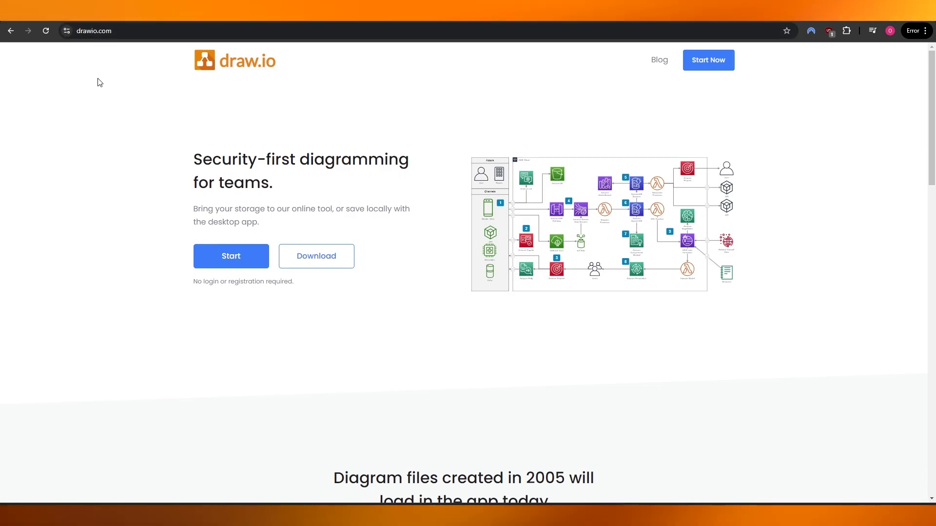
Read through the draw.io home page, examining its feature overview and the range of branded integrations
{"action": "scroll", "coordinate": [281, 171], "scroll_direction": "down", "scroll_amount": 1}
{"action": "scroll", "coordinate": [289, 170], "scroll_direction": "down", "scroll_amount": 4}
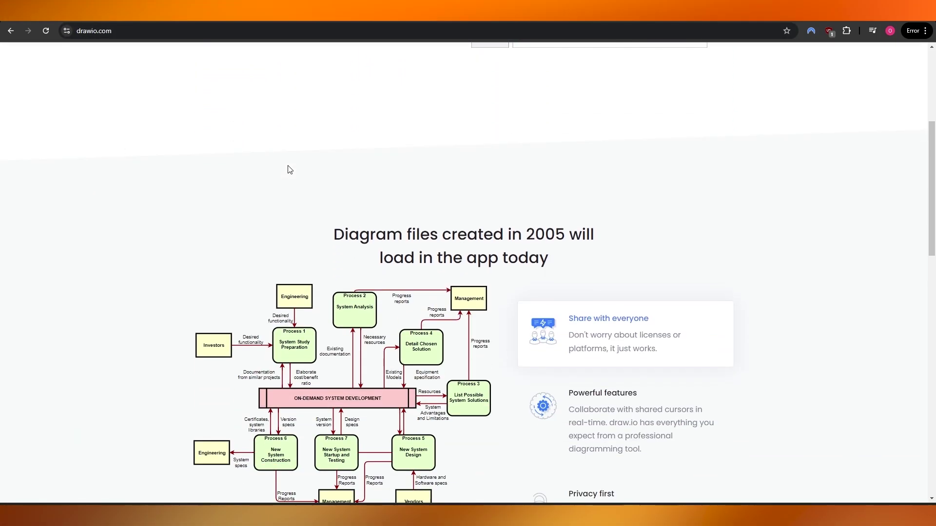
{"action": "scroll", "coordinate": [287, 169], "scroll_direction": "down", "scroll_amount": 2}
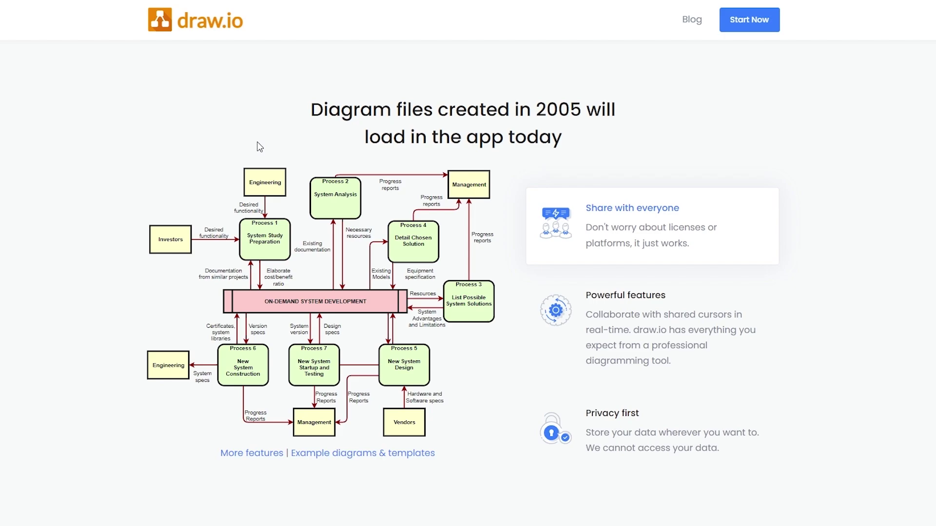
{"action": "scroll", "coordinate": [259, 147], "scroll_direction": "down", "scroll_amount": 5}
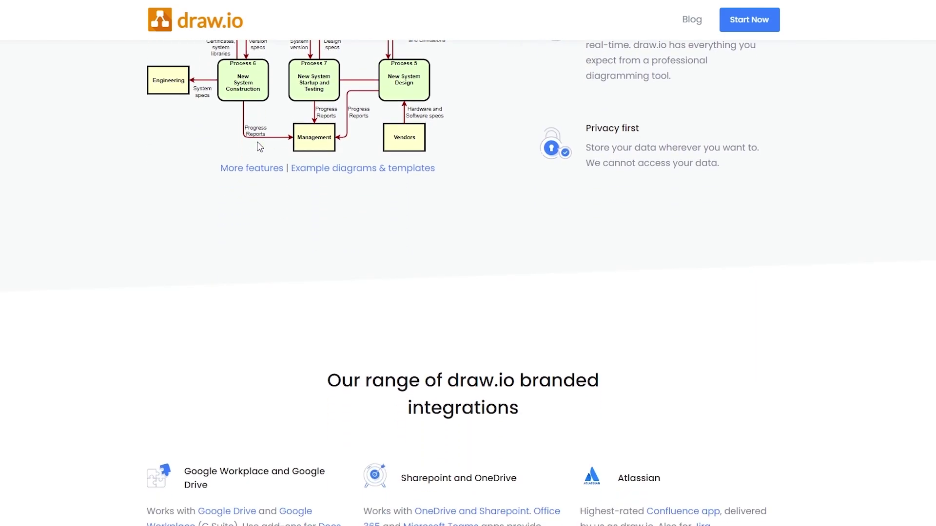
{"action": "scroll", "coordinate": [260, 147], "scroll_direction": "up", "scroll_amount": 5}
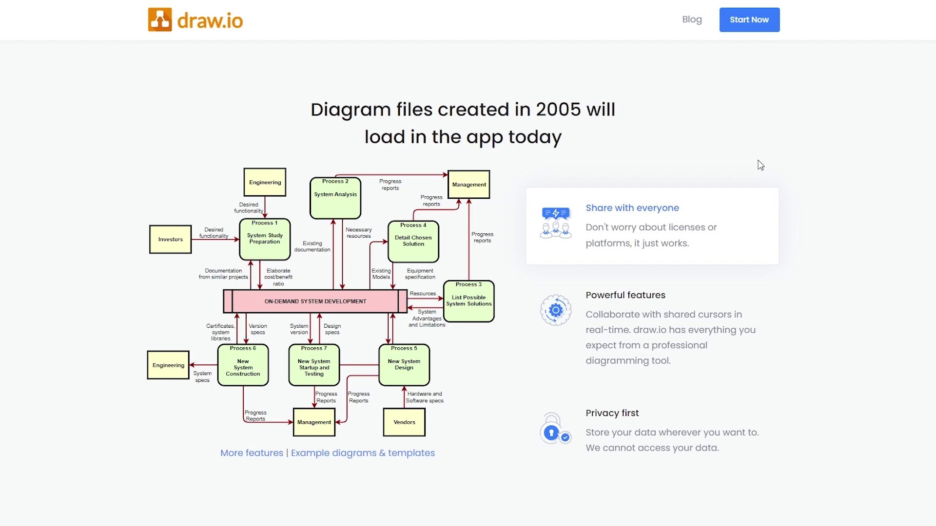
{"action": "scroll", "coordinate": [753, 172], "scroll_direction": "down", "scroll_amount": 10}
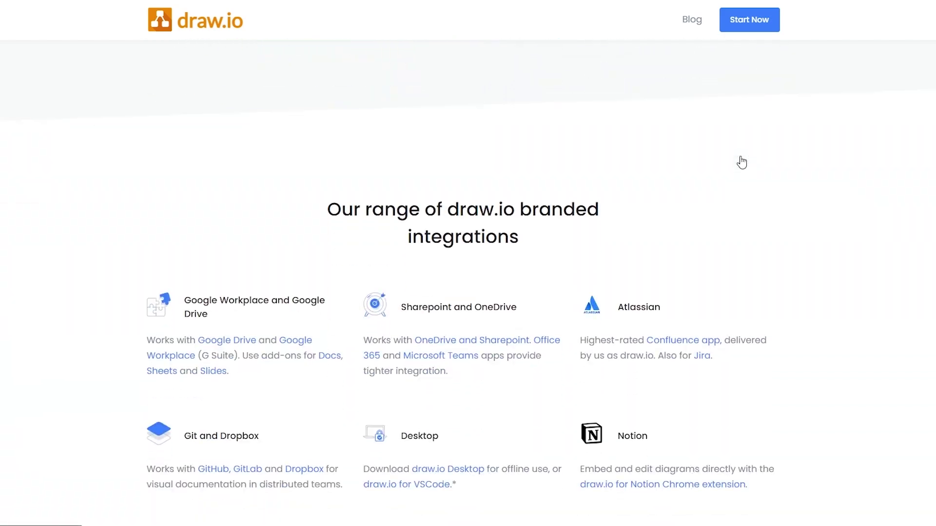
{"action": "left_click_drag", "start_coordinate": [192, 130], "coordinate": [329, 144]}
{"action": "left_click_drag", "start_coordinate": [136, 170], "coordinate": [311, 169]}
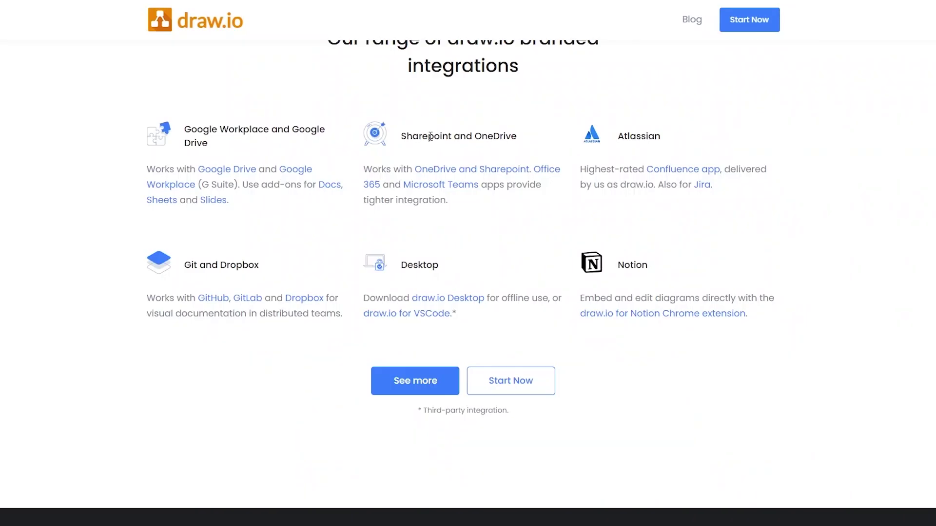
{"action": "left_click_drag", "start_coordinate": [430, 137], "coordinate": [518, 139]}
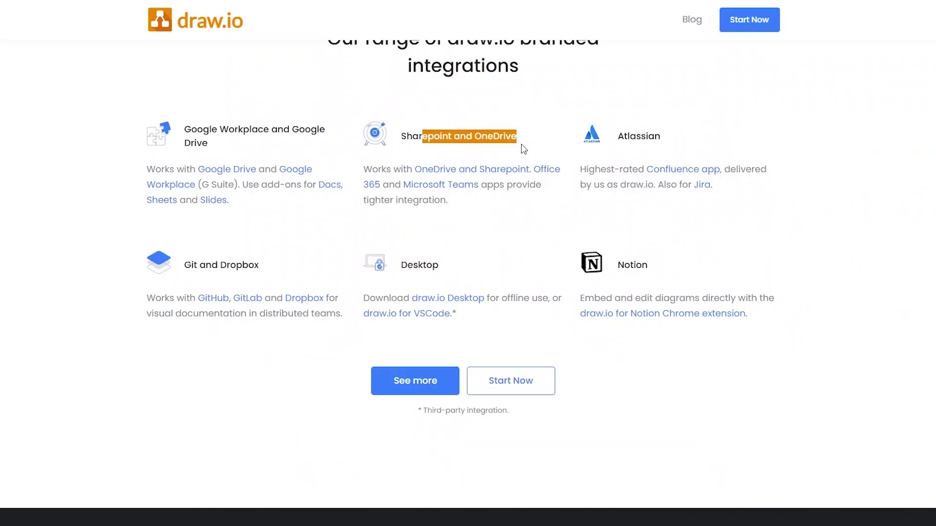
{"action": "left_click_drag", "start_coordinate": [628, 136], "coordinate": [661, 137]}
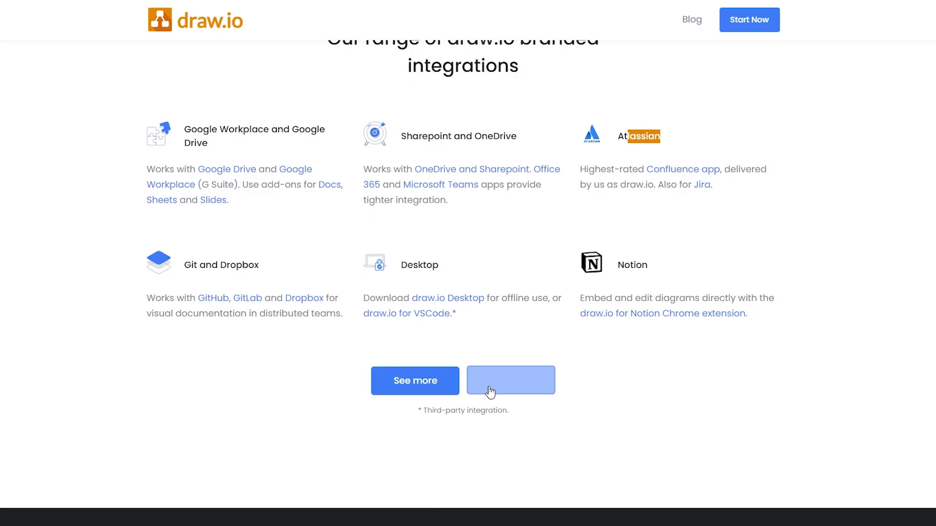
{"action": "scroll", "coordinate": [440, 371], "scroll_direction": "down", "scroll_amount": 1}
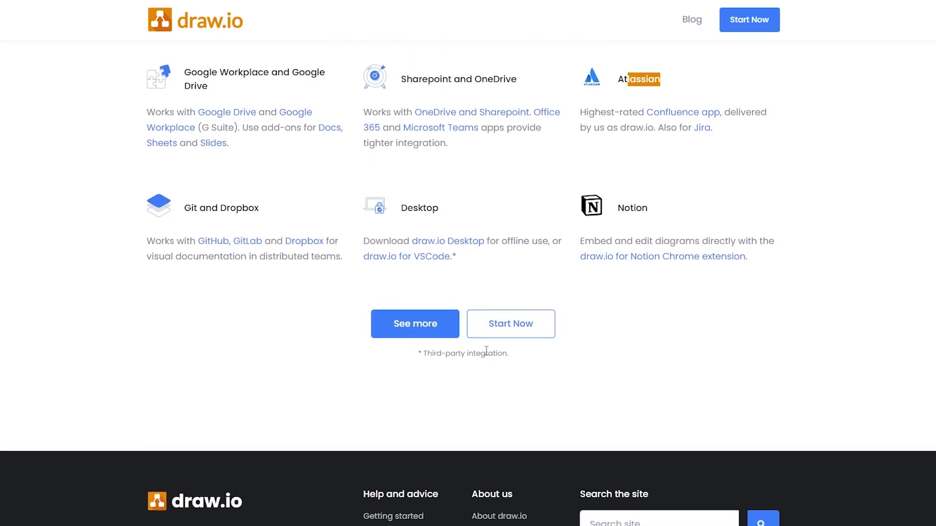
{"action": "scroll", "coordinate": [486, 351], "scroll_direction": "up", "scroll_amount": 15}
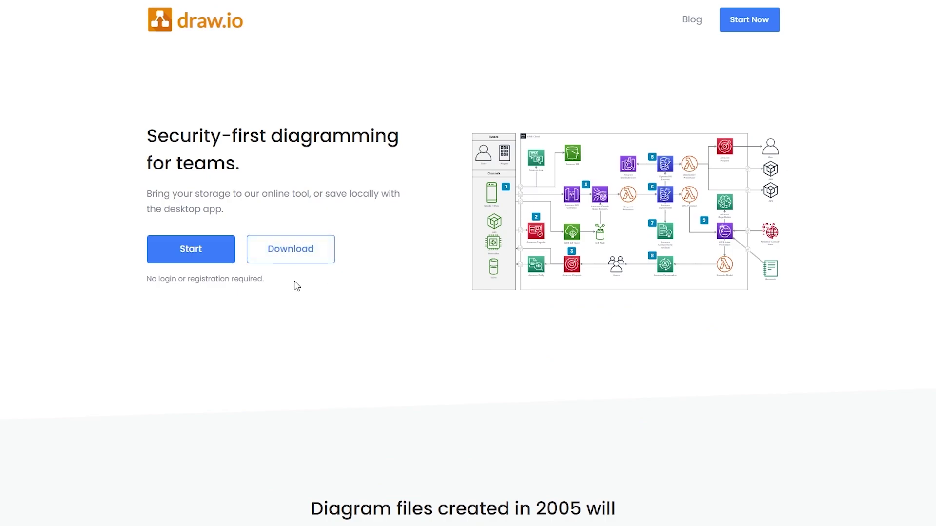
Start the online diagram editor and switch the diagram storage to an authorized Google Drive account
{"action": "left_click", "coordinate": [205, 250]}
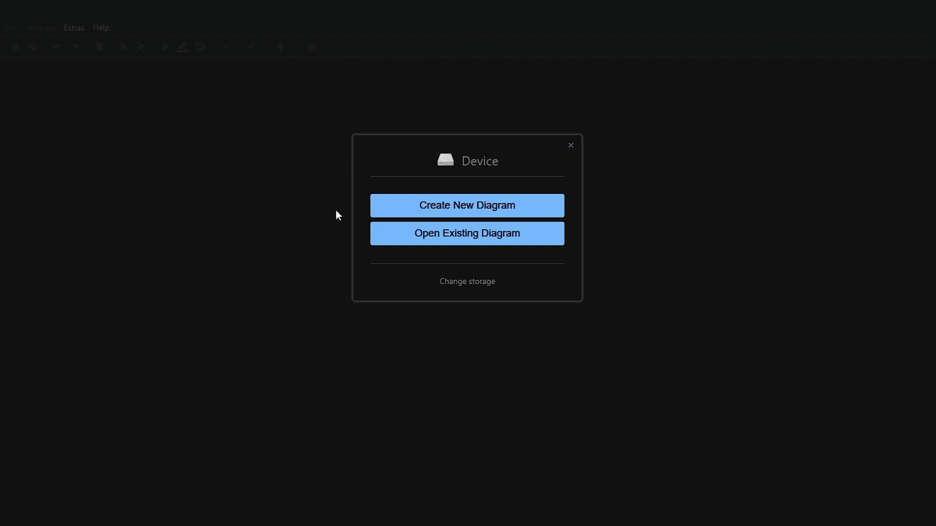
{"action": "left_click", "coordinate": [469, 282]}
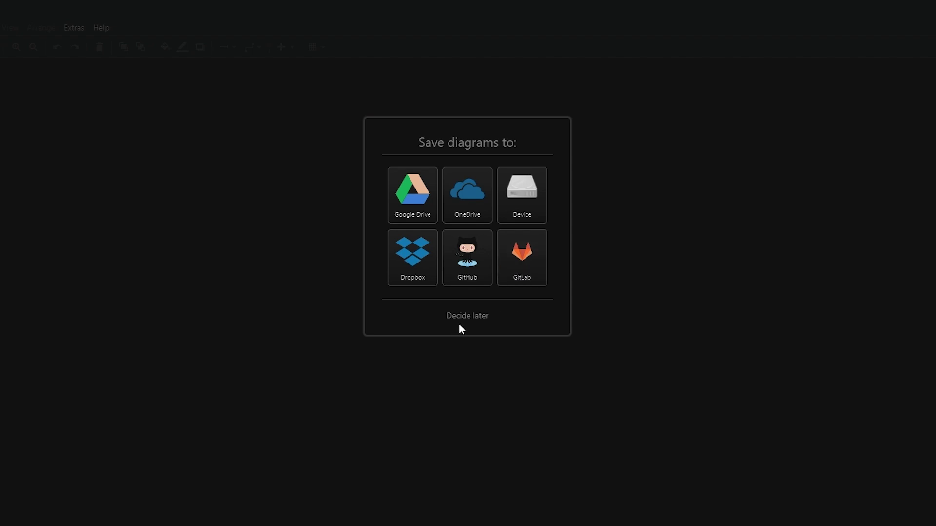
{"action": "left_click", "coordinate": [426, 219]}
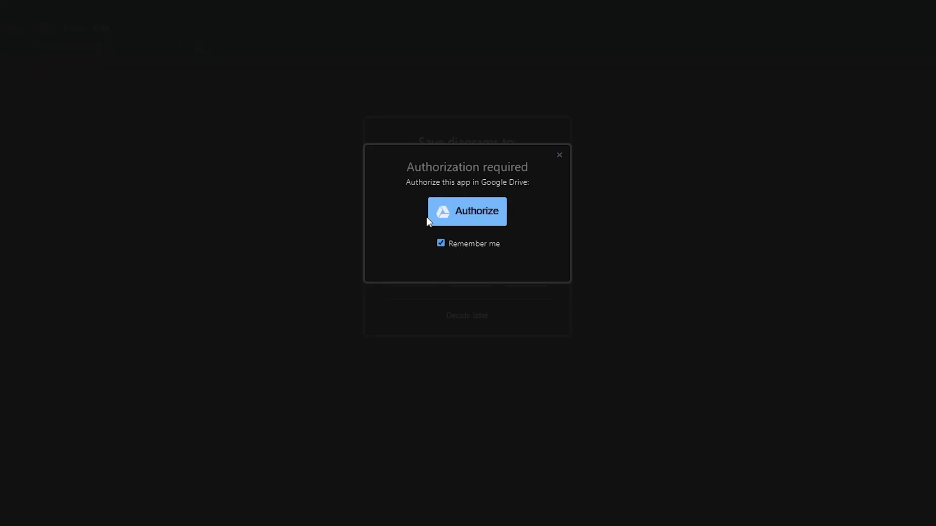
{"action": "left_click", "coordinate": [445, 200]}
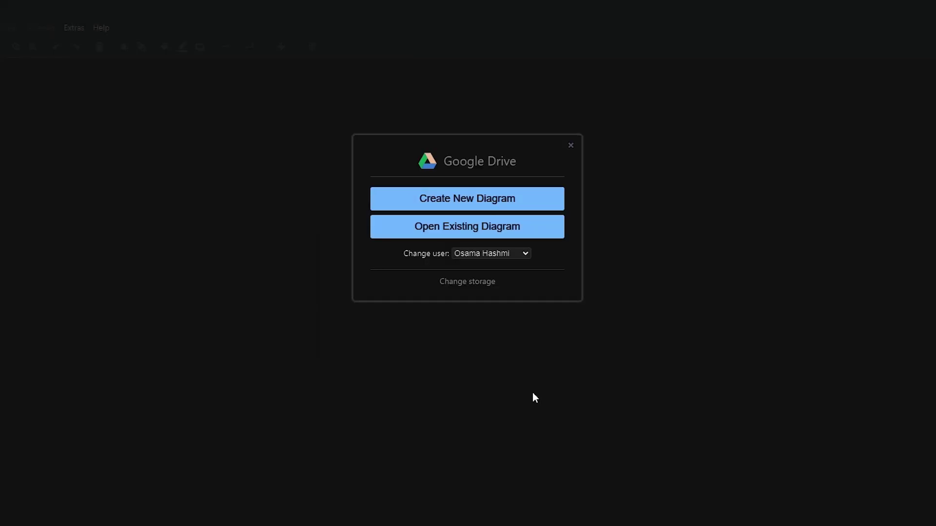
{"action": "left_click", "coordinate": [461, 257]}
{"action": "left_click", "coordinate": [464, 254]}
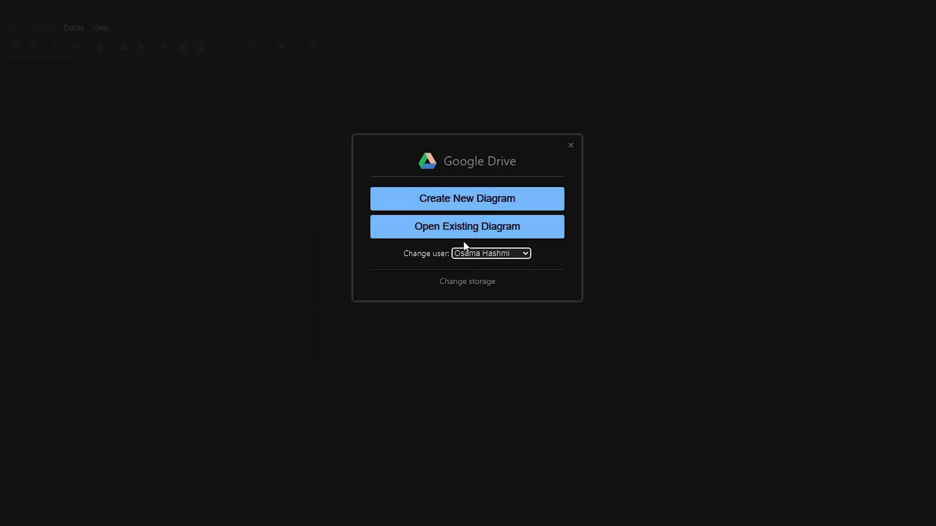
Begin a new diagram on Google Drive named "new test.drawio" with the XML File (.drawio) format
{"action": "left_click", "coordinate": [479, 210]}
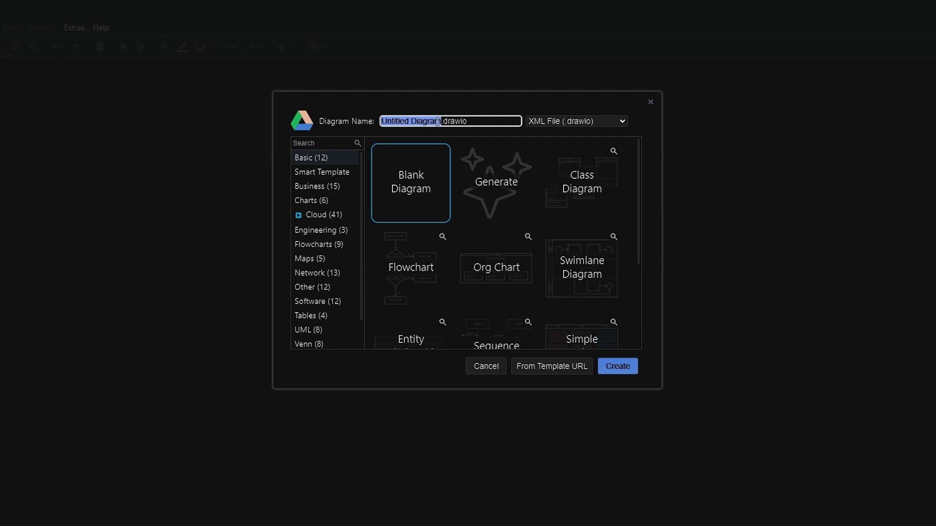
{"action": "type", "text": "new test"}
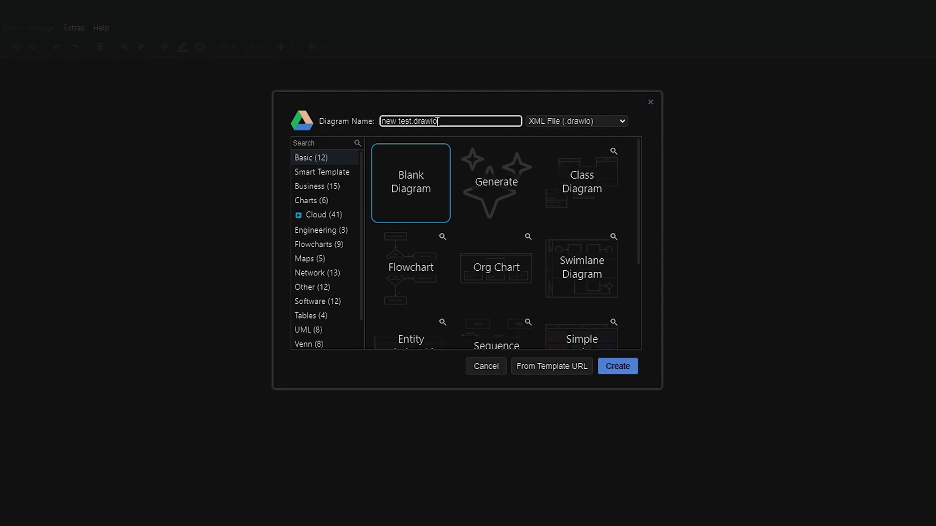
{"action": "left_click", "coordinate": [543, 121]}
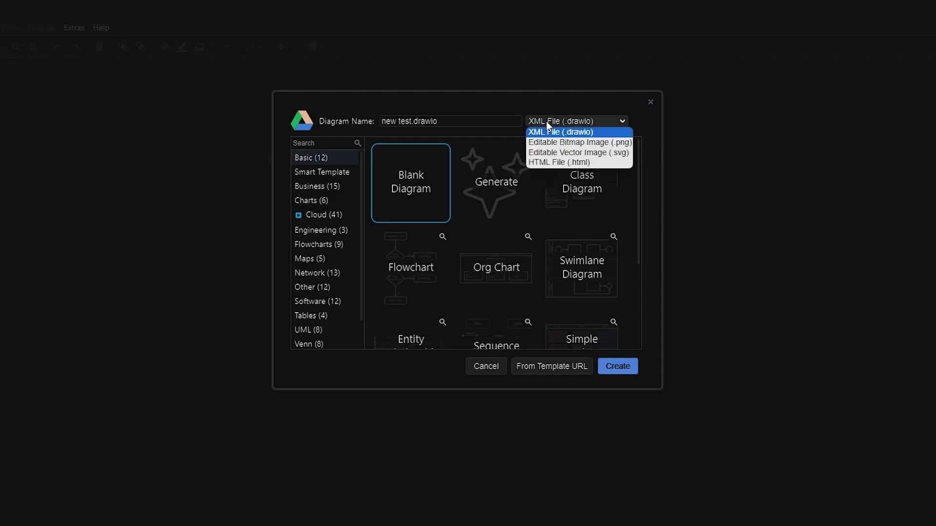
{"action": "left_click", "coordinate": [596, 133]}
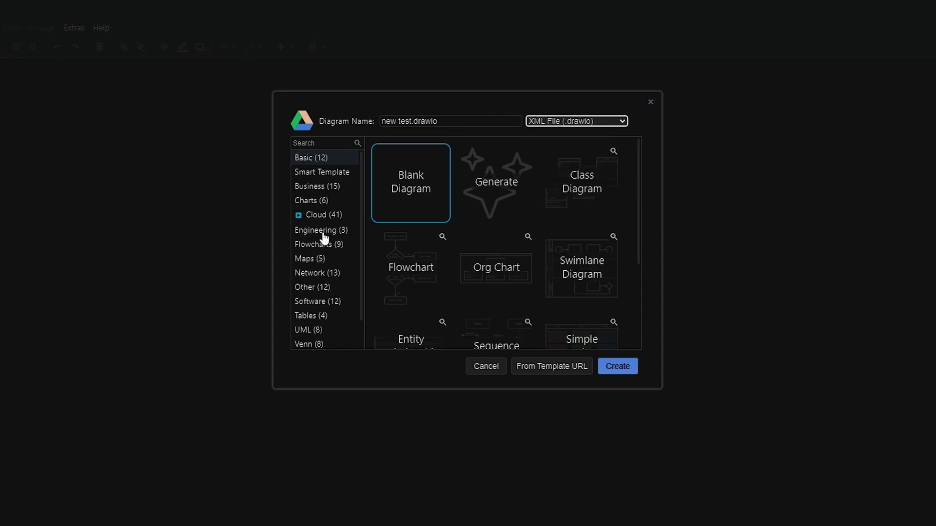
Look through the Basic diagram templates and the Smart Template generator's options
{"action": "scroll", "coordinate": [324, 246], "scroll_direction": "down", "scroll_amount": 2}
{"action": "scroll", "coordinate": [320, 302], "scroll_direction": "up", "scroll_amount": 2}
{"action": "scroll", "coordinate": [548, 275], "scroll_direction": "down", "scroll_amount": 1}
{"action": "scroll", "coordinate": [593, 233], "scroll_direction": "down", "scroll_amount": 1}
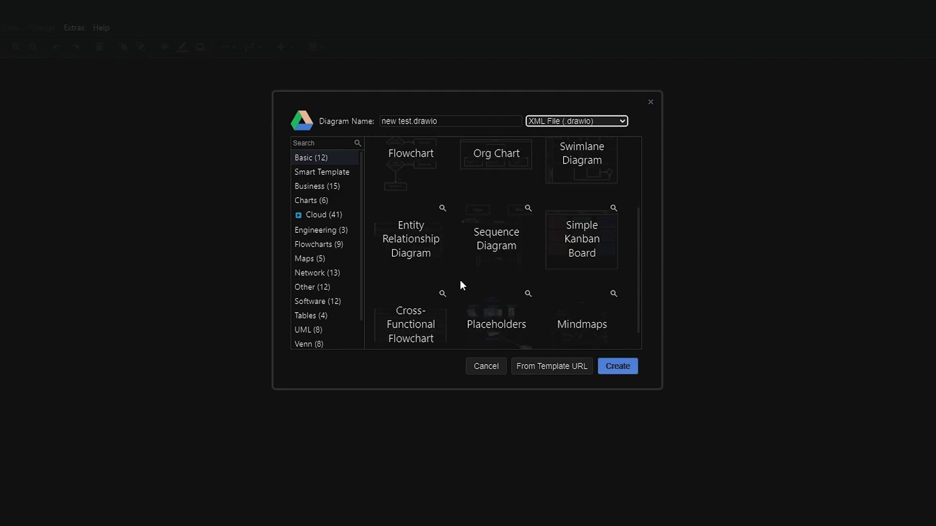
{"action": "scroll", "coordinate": [550, 259], "scroll_direction": "down", "scroll_amount": 1}
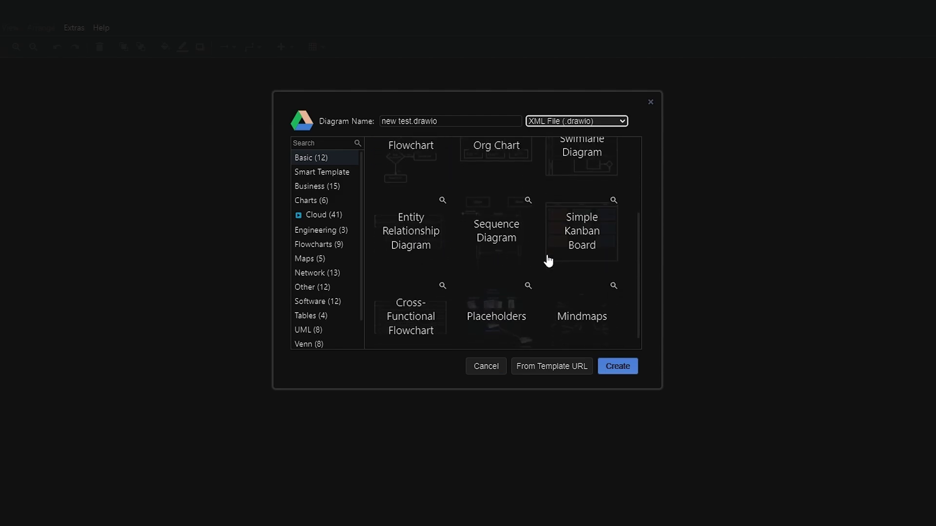
{"action": "left_click", "coordinate": [321, 178]}
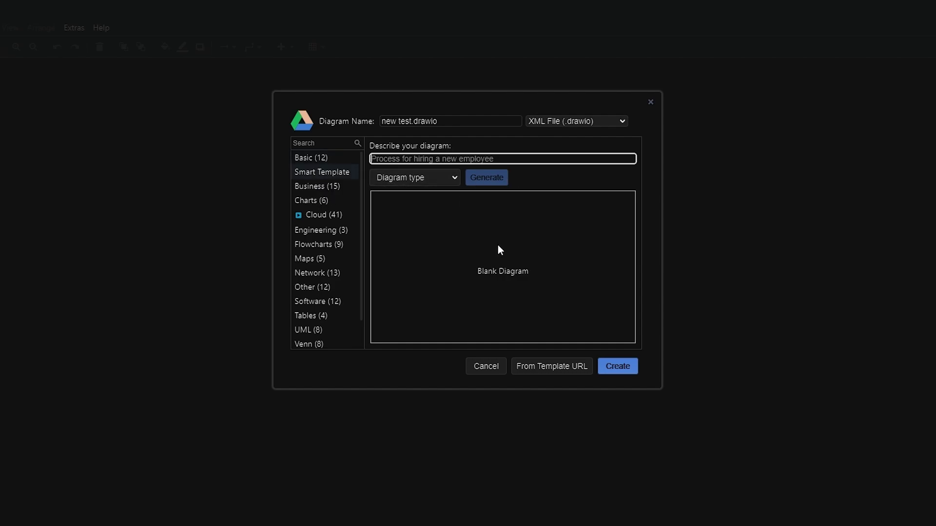
{"action": "left_click", "coordinate": [479, 277]}
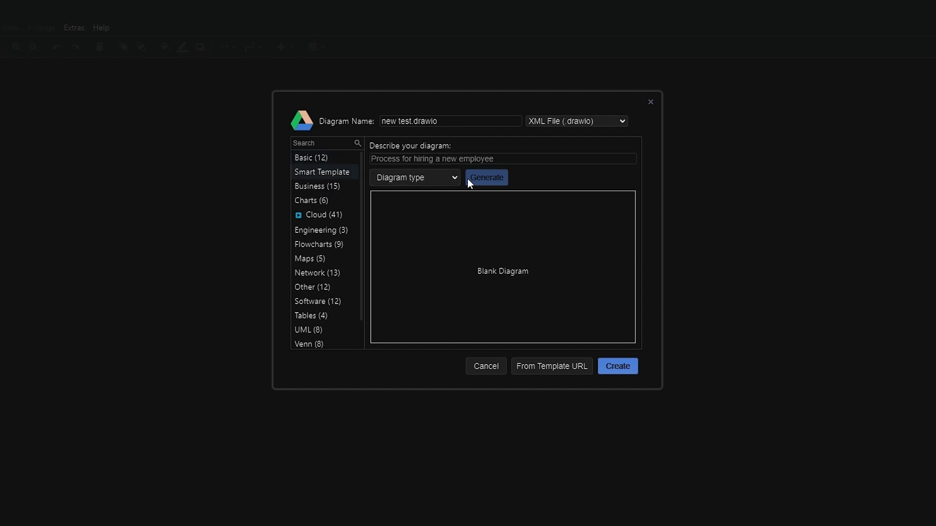
Examine the templates offered in the Business, Charts, Cloud and Engineering categories
{"action": "left_click", "coordinate": [299, 188]}
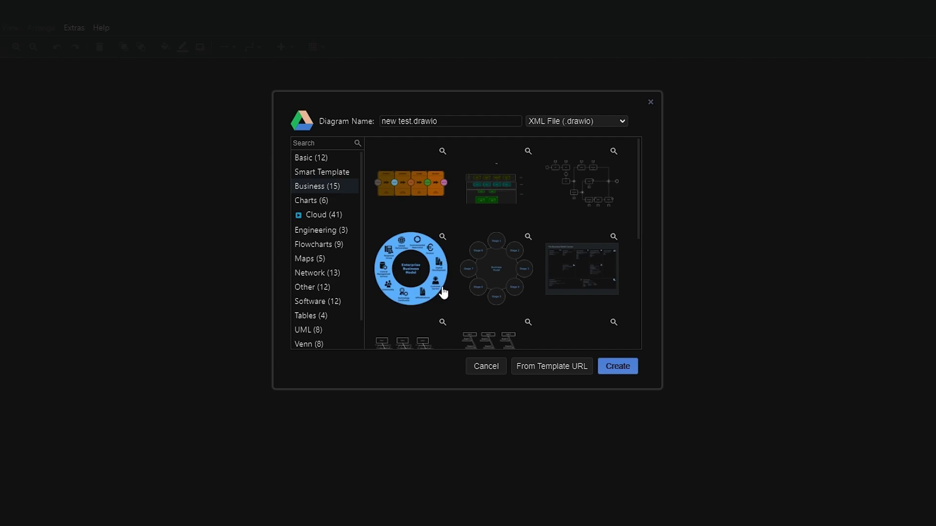
{"action": "scroll", "coordinate": [393, 180], "scroll_direction": "down", "scroll_amount": 5}
{"action": "scroll", "coordinate": [462, 317], "scroll_direction": "up", "scroll_amount": 4}
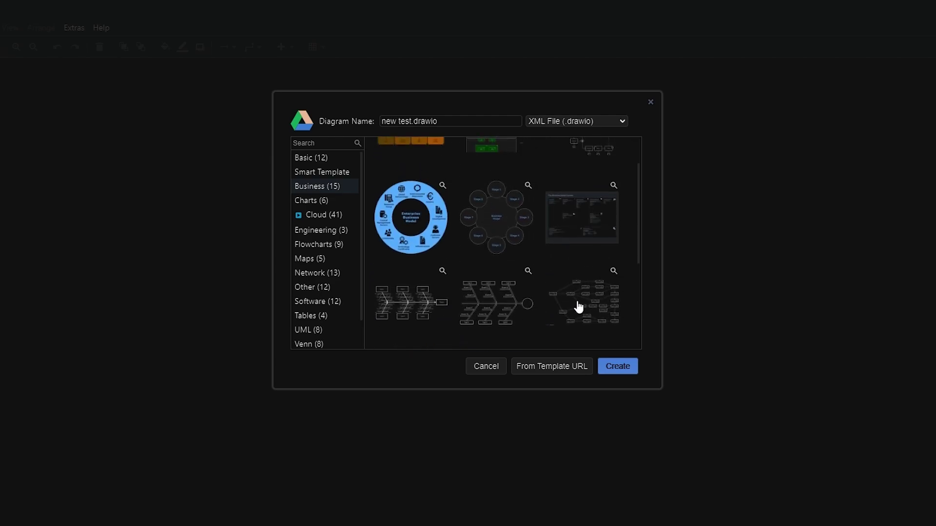
{"action": "scroll", "coordinate": [579, 307], "scroll_direction": "down", "scroll_amount": 2}
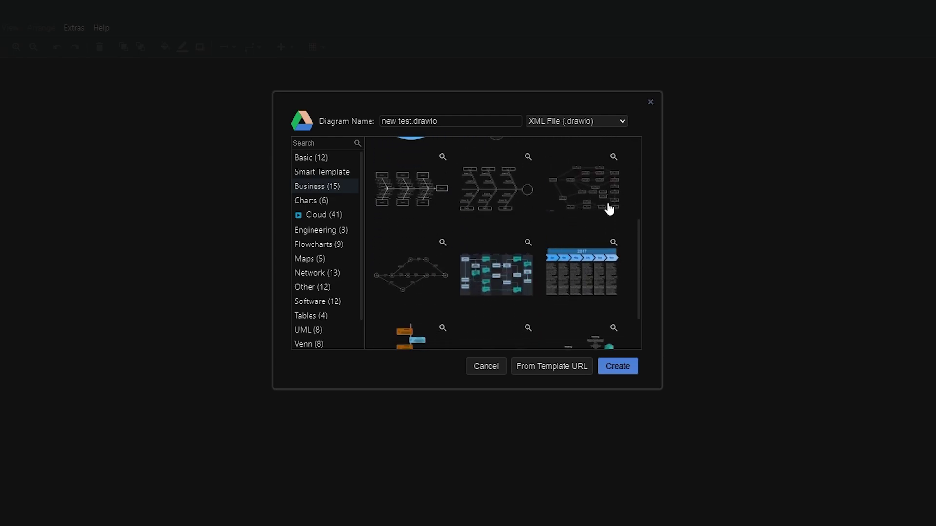
{"action": "left_click", "coordinate": [321, 204]}
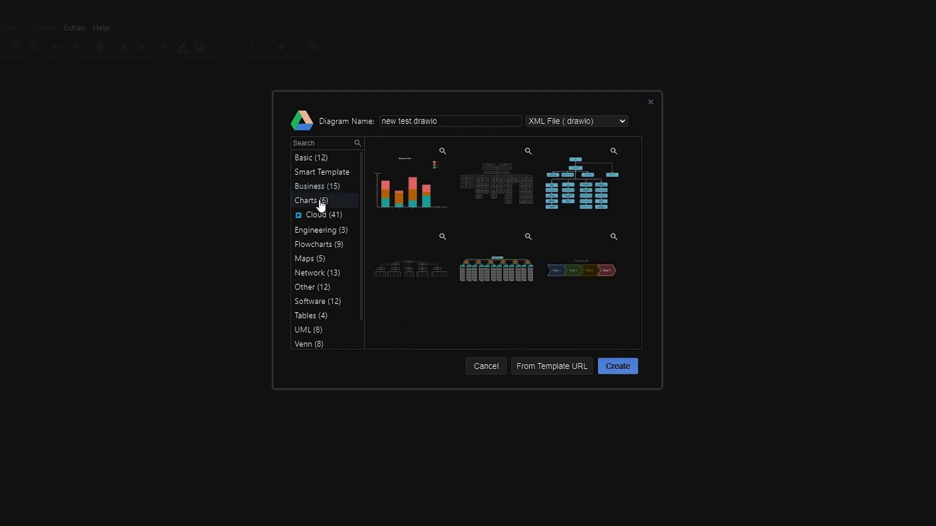
{"action": "left_click", "coordinate": [323, 215]}
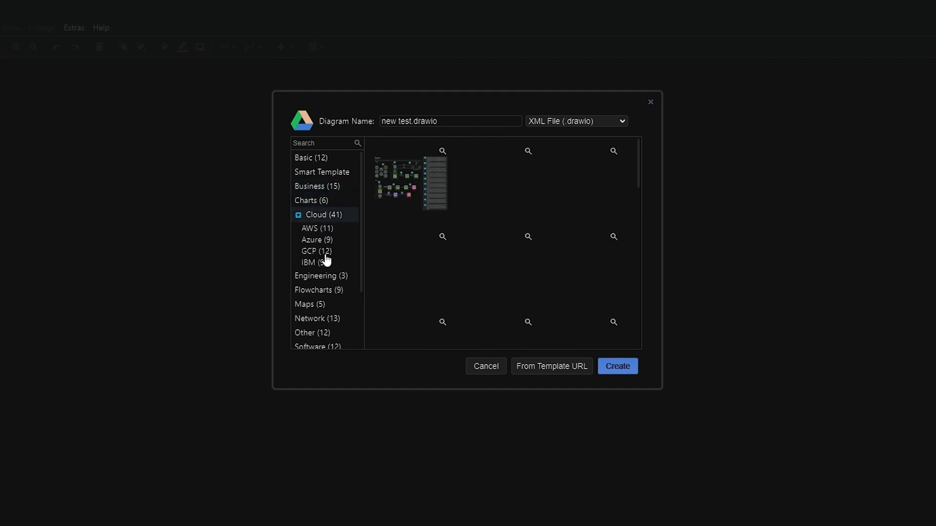
{"action": "left_click", "coordinate": [325, 276]}
{"action": "scroll", "coordinate": [337, 253], "scroll_direction": "down", "scroll_amount": 2}
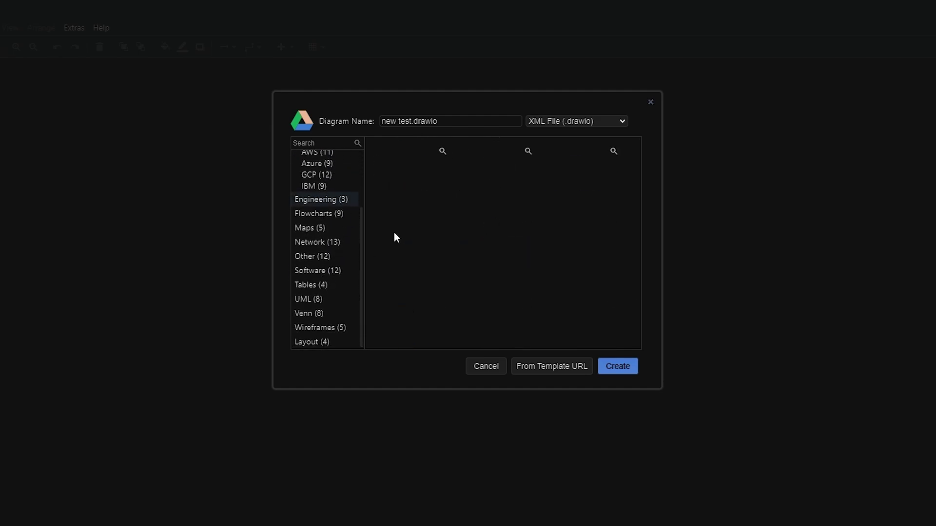
Examine the Flowcharts, Maps, Network and Other template categories, including the floor plan template
{"action": "left_click", "coordinate": [304, 214]}
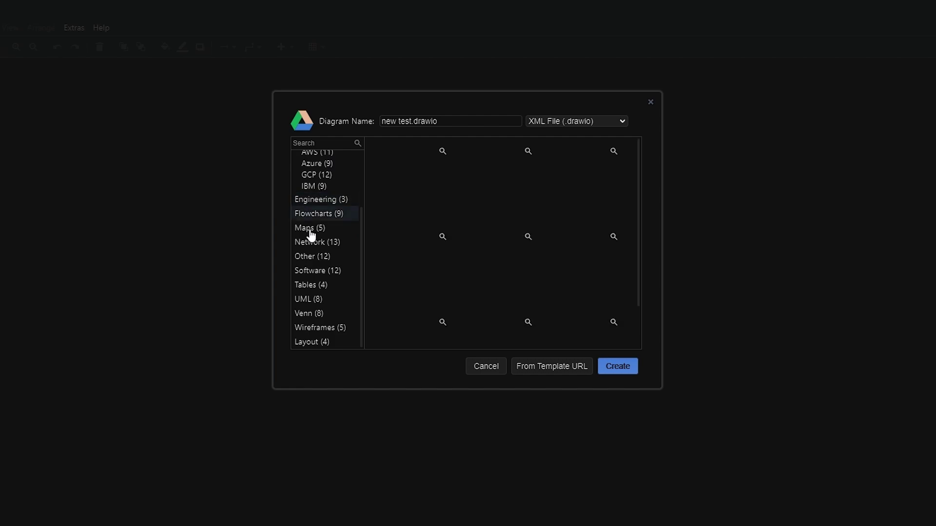
{"action": "left_click", "coordinate": [311, 231]}
{"action": "left_click", "coordinate": [314, 244]}
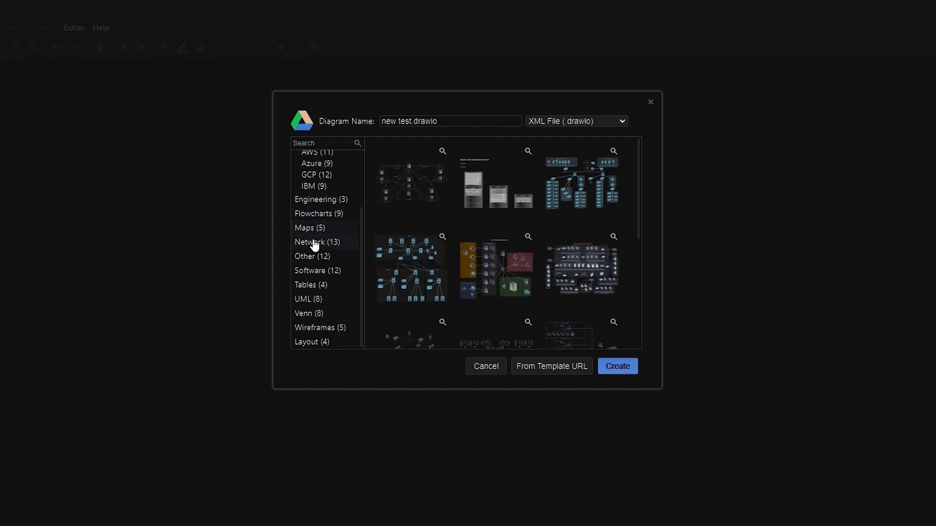
{"action": "left_click", "coordinate": [312, 256]}
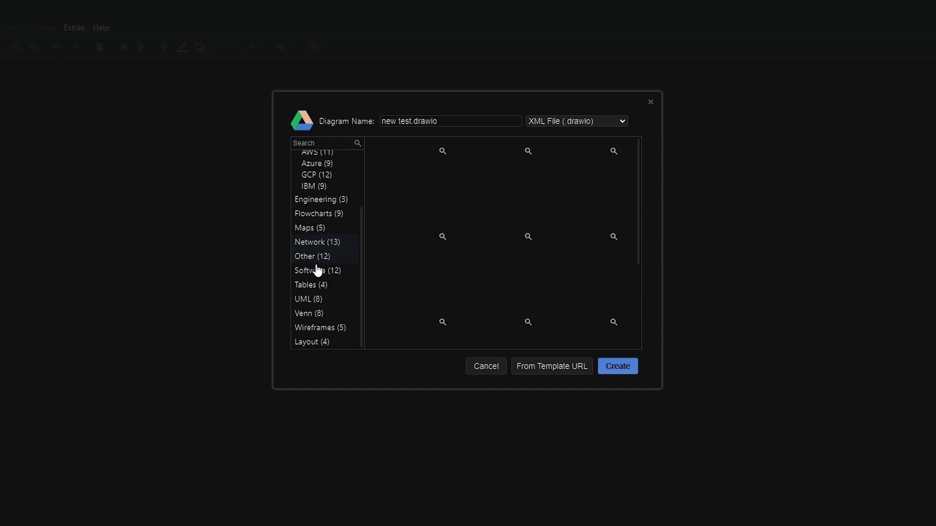
{"action": "scroll", "coordinate": [322, 285], "scroll_direction": "up", "scroll_amount": 3}
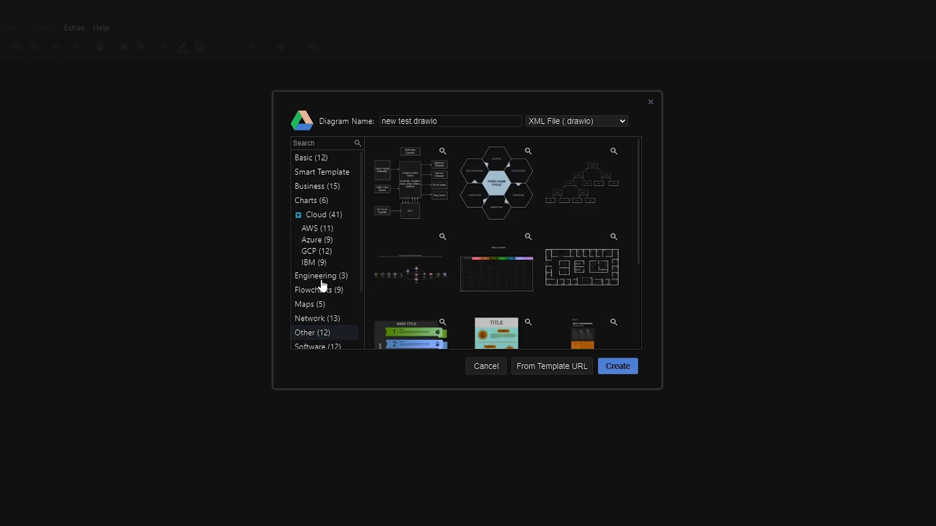
{"action": "scroll", "coordinate": [322, 285], "scroll_direction": "down", "scroll_amount": 3}
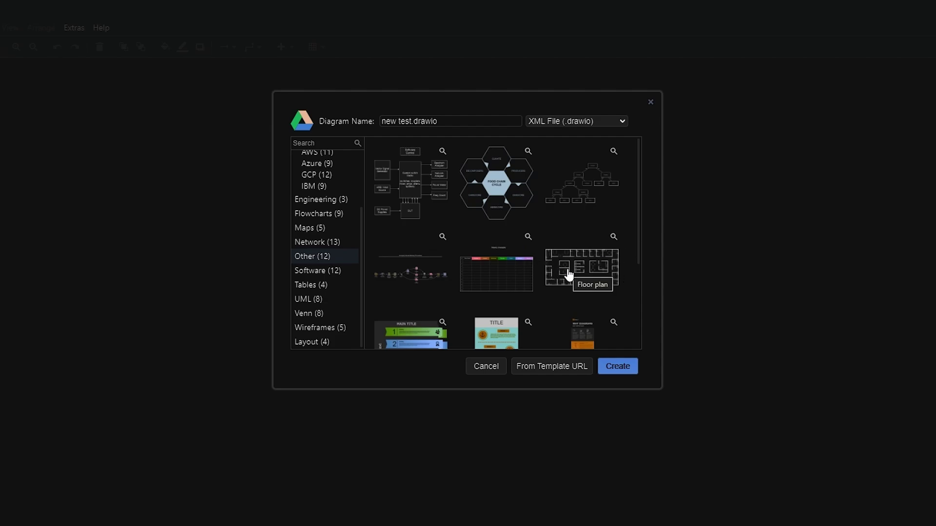
{"action": "scroll", "coordinate": [341, 265], "scroll_direction": "up", "scroll_amount": 3}
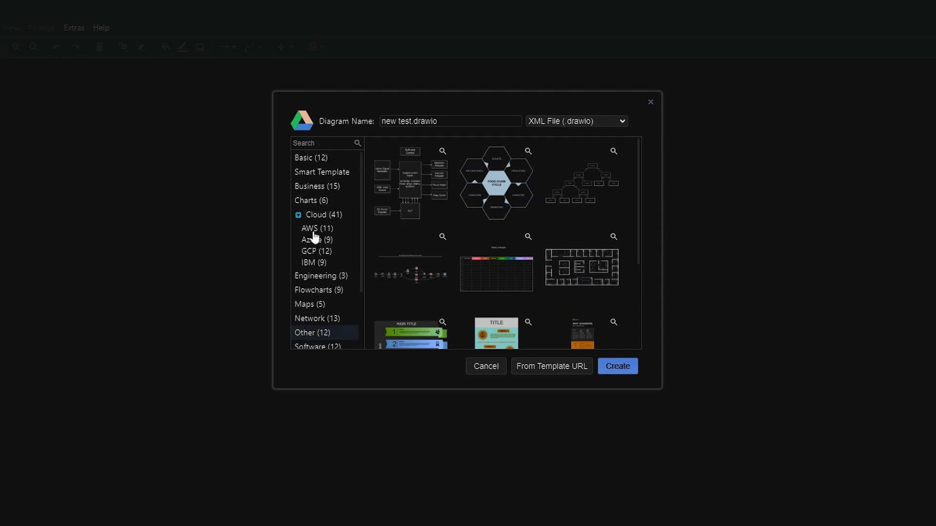
Examine the Engineering templates, the Cloud templates for AWS, Azure, GCP and IBM, and the remaining template category list
{"action": "left_click", "coordinate": [326, 276]}
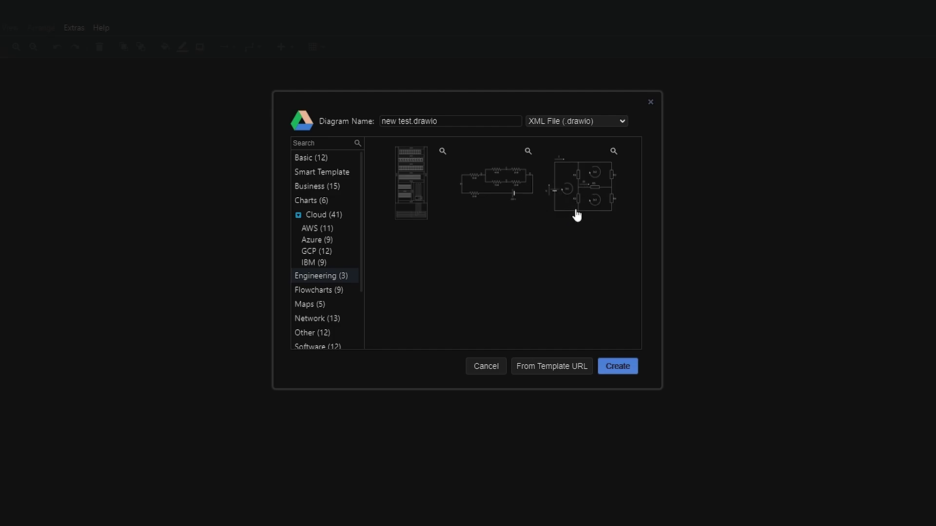
{"action": "left_click", "coordinate": [328, 215]}
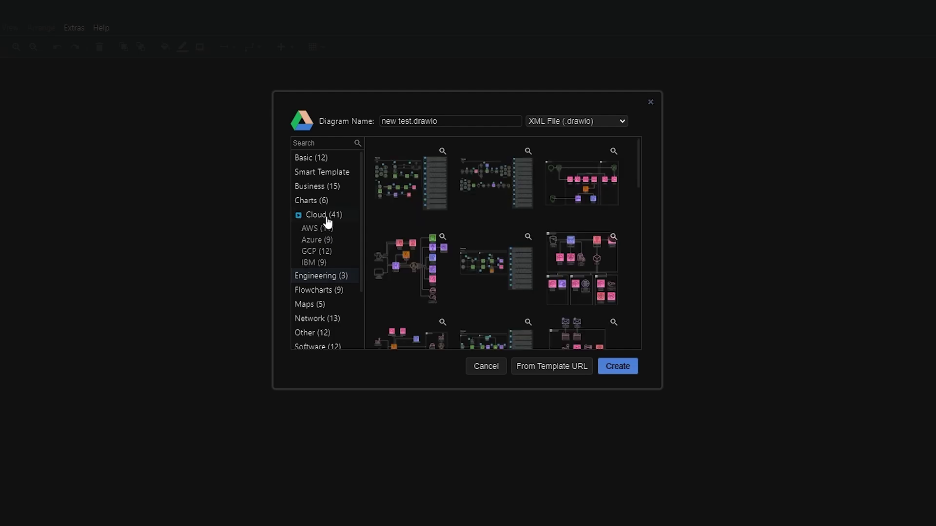
{"action": "left_click", "coordinate": [336, 219]}
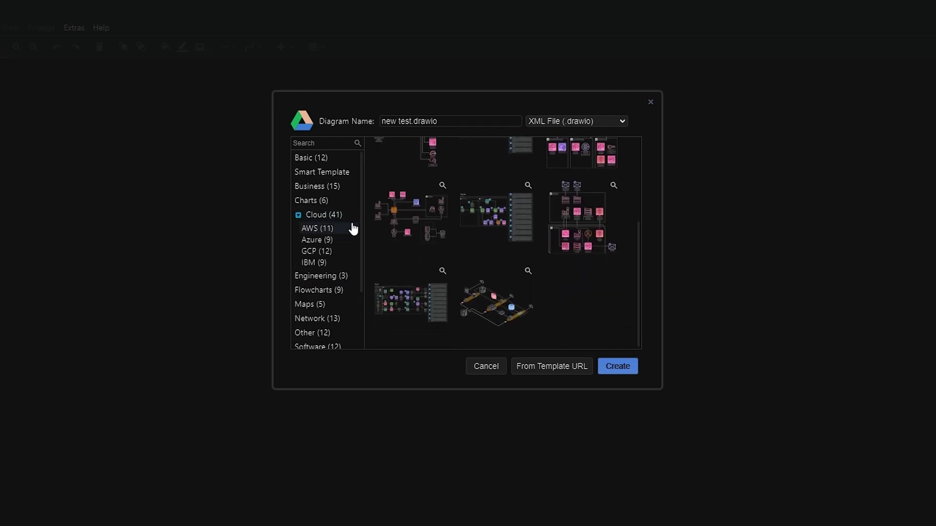
{"action": "left_click", "coordinate": [322, 241]}
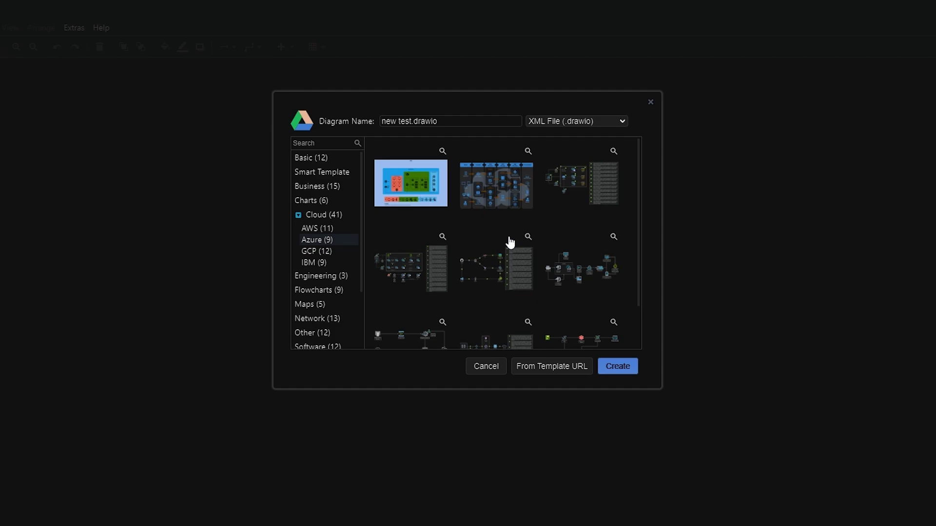
{"action": "left_click", "coordinate": [308, 253]}
{"action": "left_click", "coordinate": [317, 263]}
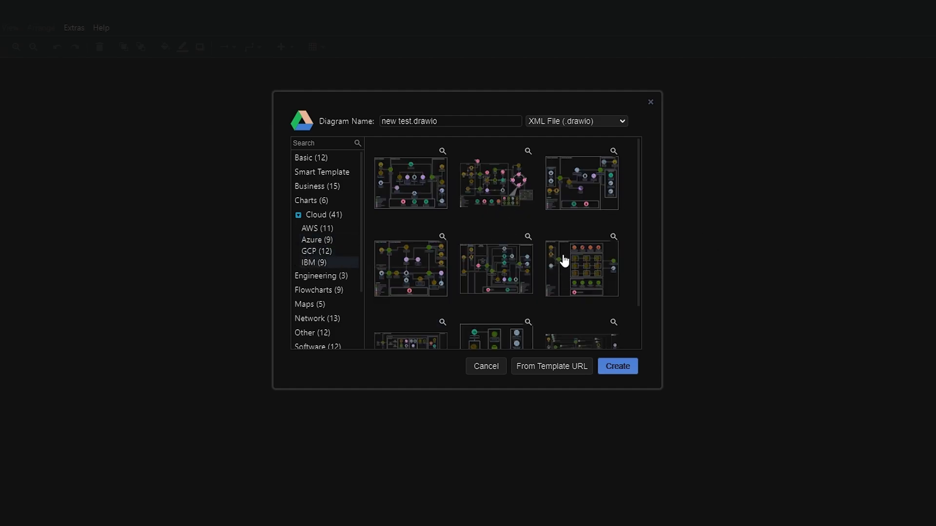
{"action": "scroll", "coordinate": [551, 266], "scroll_direction": "down", "scroll_amount": 1}
{"action": "scroll", "coordinate": [310, 288], "scroll_direction": "down", "scroll_amount": 2}
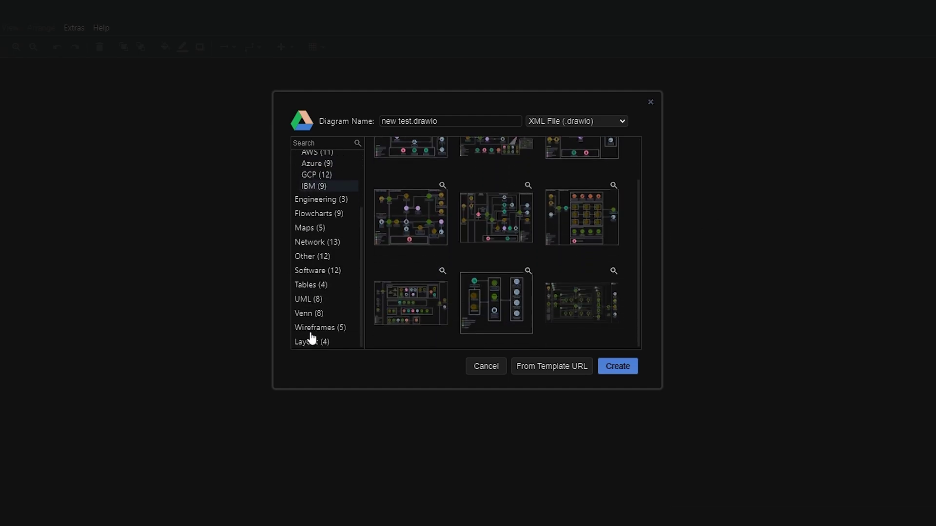
{"action": "scroll", "coordinate": [331, 339], "scroll_direction": "up", "scroll_amount": 3}
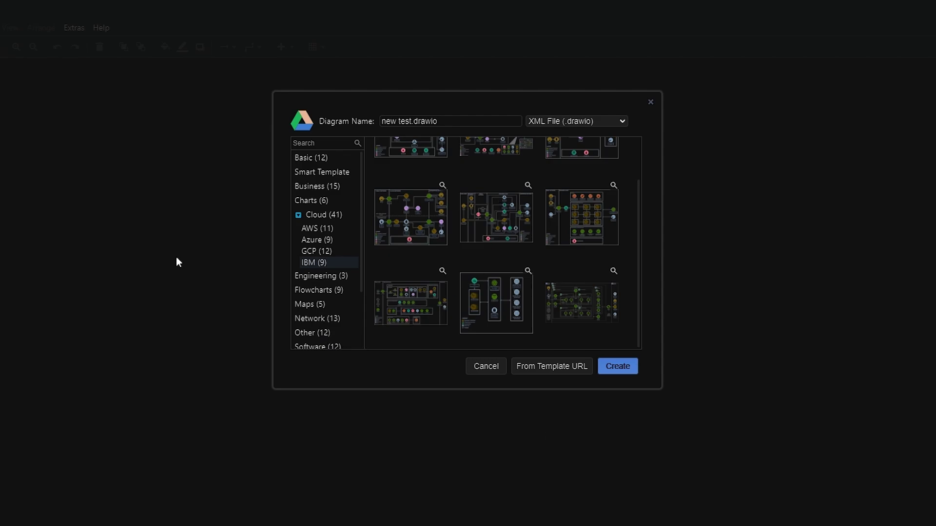
{"action": "scroll", "coordinate": [359, 292], "scroll_direction": "down", "scroll_amount": 2}
{"action": "scroll", "coordinate": [346, 303], "scroll_direction": "up", "scroll_amount": 2}
Create the diagram from the Basic category's Blank Diagram and save it as new test.drawio in Google Drive's My Drive
{"action": "left_click", "coordinate": [329, 161]}
{"action": "scroll", "coordinate": [329, 166], "scroll_direction": "down", "scroll_amount": 2}
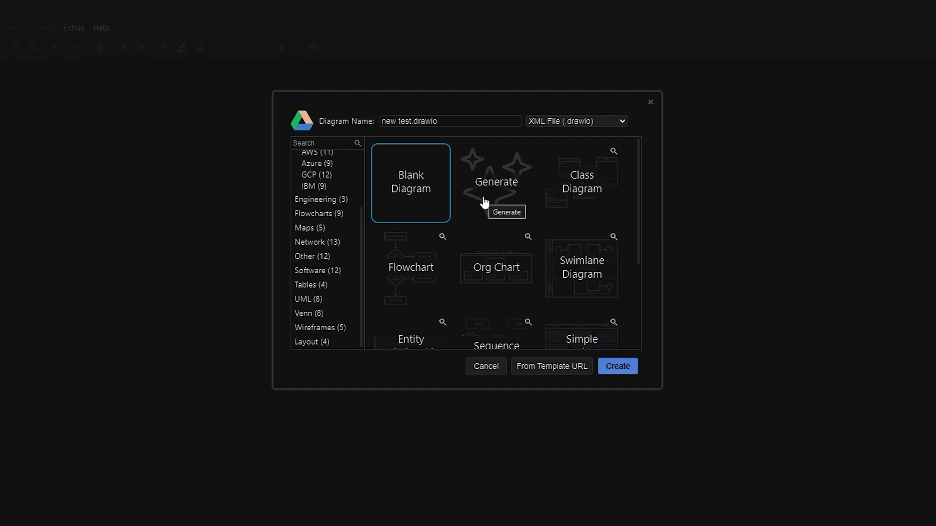
{"action": "scroll", "coordinate": [485, 203], "scroll_direction": "down", "scroll_amount": 2}
{"action": "scroll", "coordinate": [452, 259], "scroll_direction": "up", "scroll_amount": 2}
{"action": "left_click", "coordinate": [615, 370]}
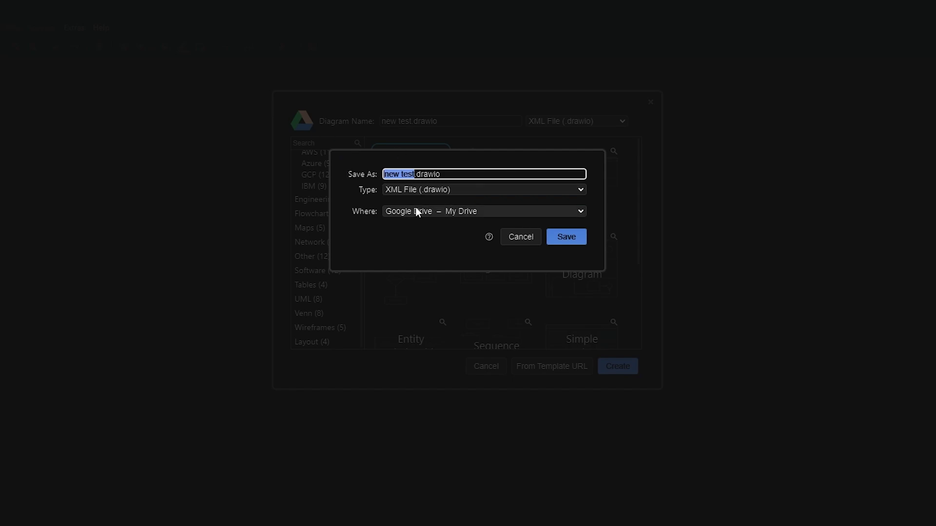
{"action": "left_click", "coordinate": [579, 241]}
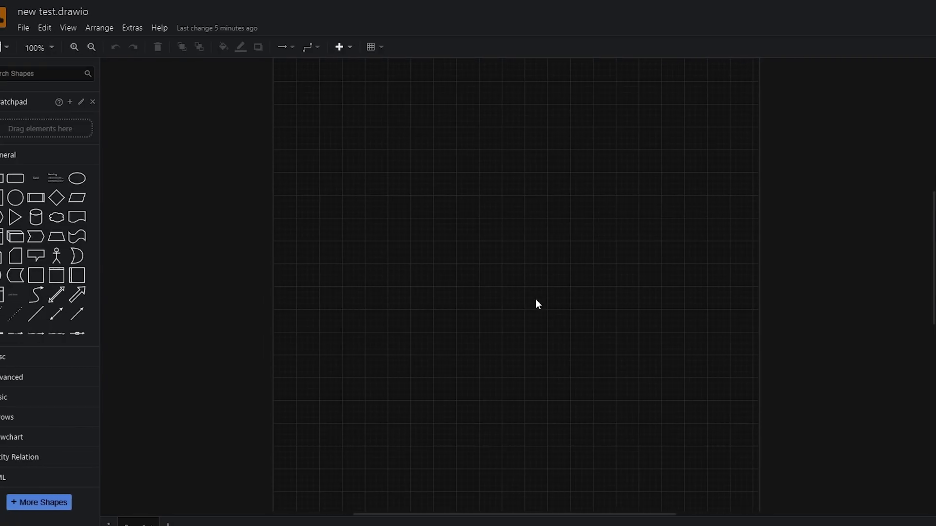
{"action": "scroll", "coordinate": [463, 296], "scroll_direction": "down", "scroll_amount": 8}
{"action": "scroll", "coordinate": [461, 310], "scroll_direction": "up", "scroll_amount": 13}
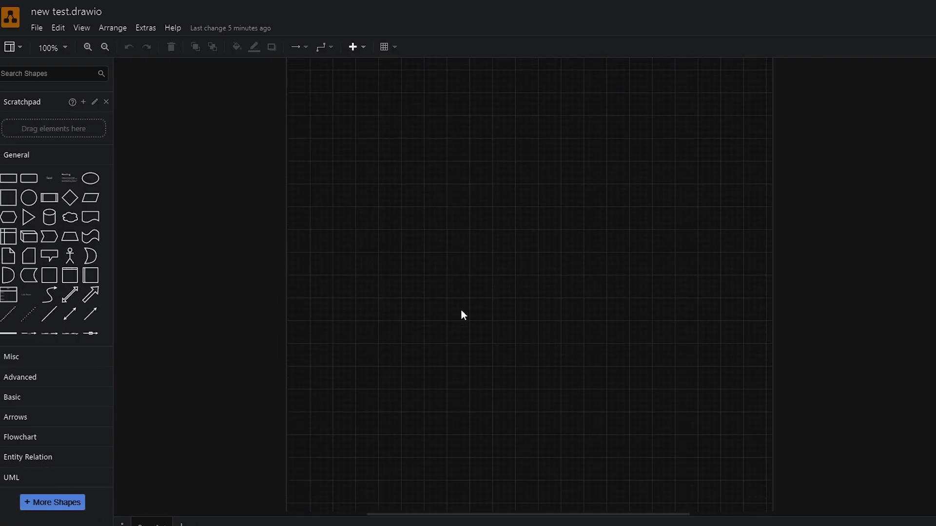
{"action": "scroll", "coordinate": [462, 310], "scroll_direction": "down", "scroll_amount": 5}
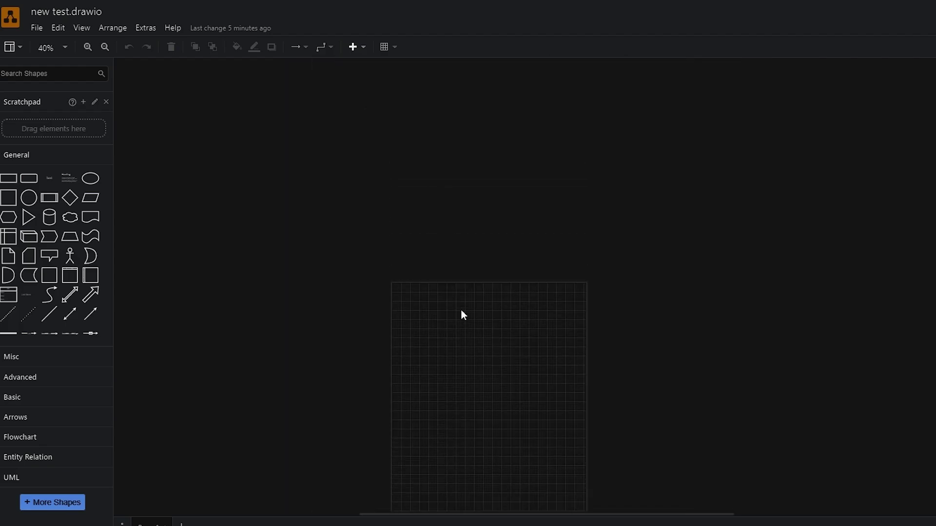
{"action": "scroll", "coordinate": [462, 310], "scroll_direction": "up", "scroll_amount": 4}
{"action": "scroll", "coordinate": [462, 310], "scroll_direction": "down", "scroll_amount": 4}
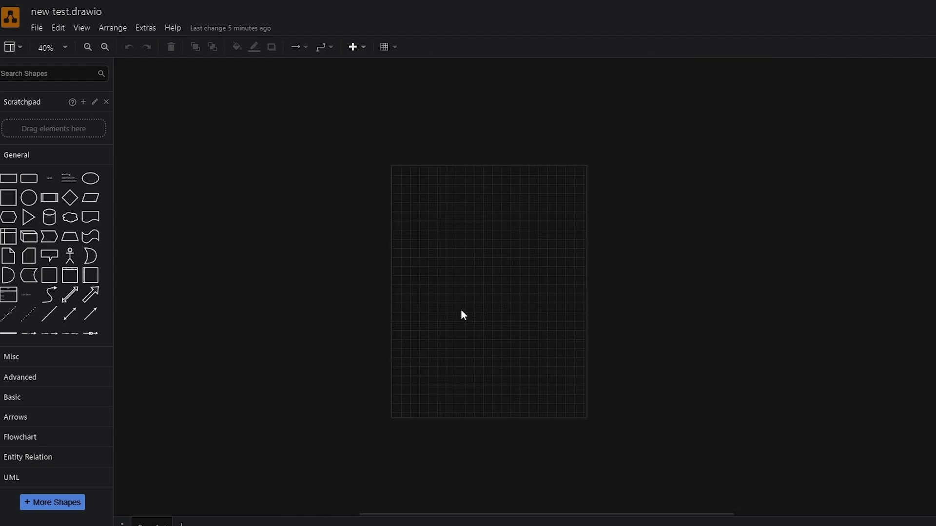
{"action": "scroll", "coordinate": [461, 310], "scroll_direction": "up", "scroll_amount": 3}
{"action": "scroll", "coordinate": [461, 311], "scroll_direction": "down", "scroll_amount": 2}
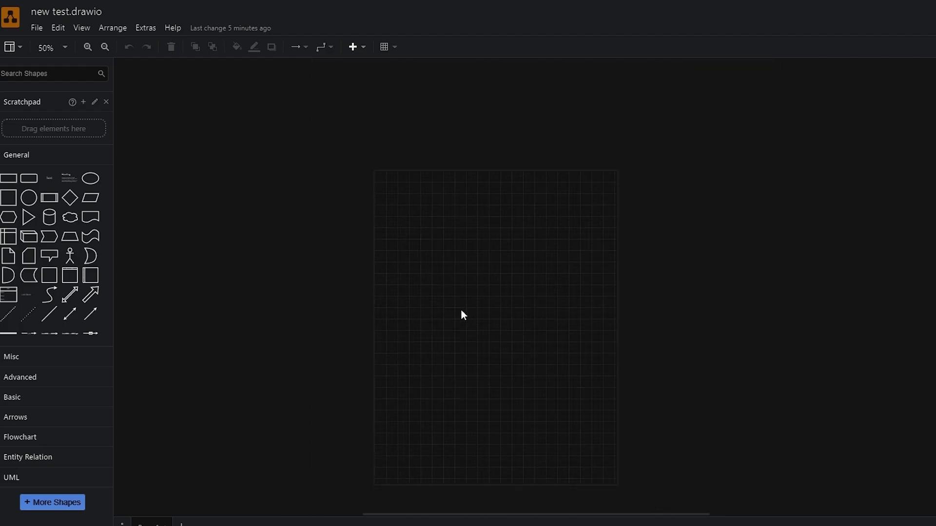
{"action": "scroll", "coordinate": [460, 363], "scroll_direction": "down", "scroll_amount": 2}
{"action": "scroll", "coordinate": [460, 363], "scroll_direction": "up", "scroll_amount": 4}
{"action": "scroll", "coordinate": [498, 404], "scroll_direction": "down", "scroll_amount": 2}
{"action": "scroll", "coordinate": [513, 312], "scroll_direction": "down", "scroll_amount": 3}
{"action": "scroll", "coordinate": [514, 315], "scroll_direction": "up", "scroll_amount": 4}
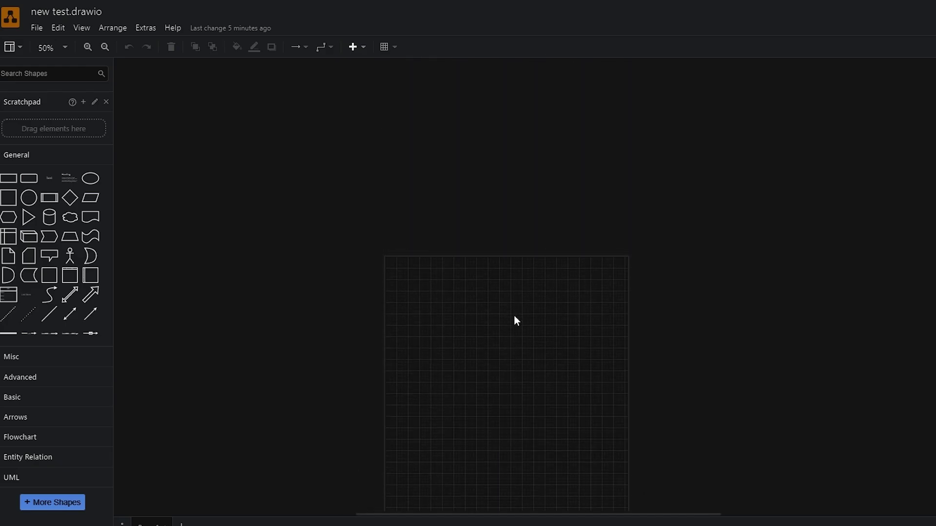
{"action": "scroll", "coordinate": [513, 307], "scroll_direction": "down", "scroll_amount": 3}
{"action": "scroll", "coordinate": [507, 298], "scroll_direction": "up", "scroll_amount": 3}
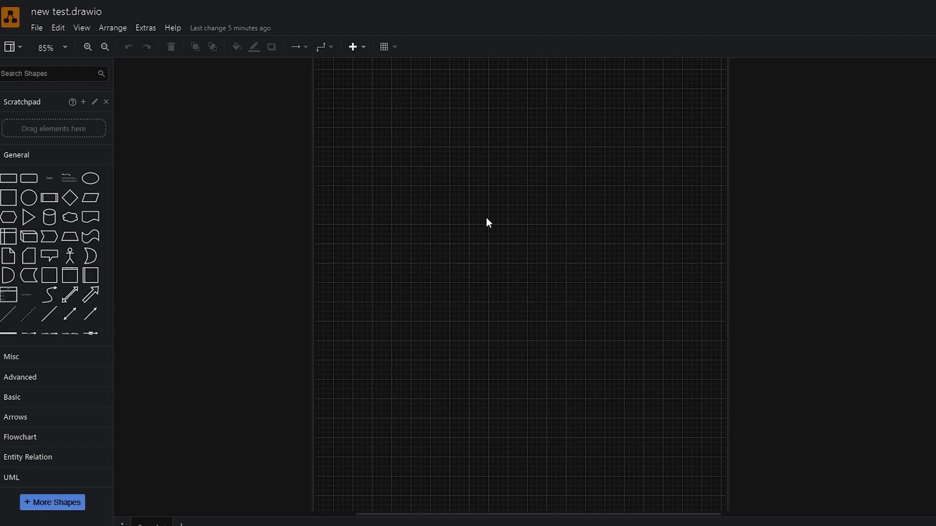
{"action": "scroll", "coordinate": [487, 218], "scroll_direction": "down", "scroll_amount": 2}
{"action": "scroll", "coordinate": [644, 102], "scroll_direction": "up", "scroll_amount": 3}
{"action": "scroll", "coordinate": [608, 100], "scroll_direction": "down", "scroll_amount": 3}
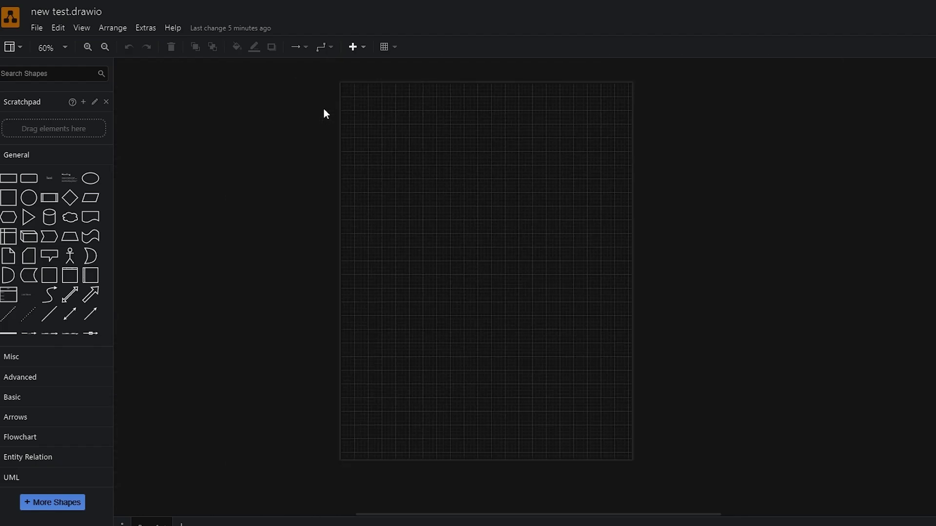
{"action": "scroll", "coordinate": [324, 110], "scroll_direction": "up", "scroll_amount": 5}
{"action": "scroll", "coordinate": [529, 301], "scroll_direction": "down", "scroll_amount": 3}
{"action": "scroll", "coordinate": [519, 306], "scroll_direction": "up", "scroll_amount": 3}
{"action": "scroll", "coordinate": [513, 307], "scroll_direction": "down", "scroll_amount": 3}
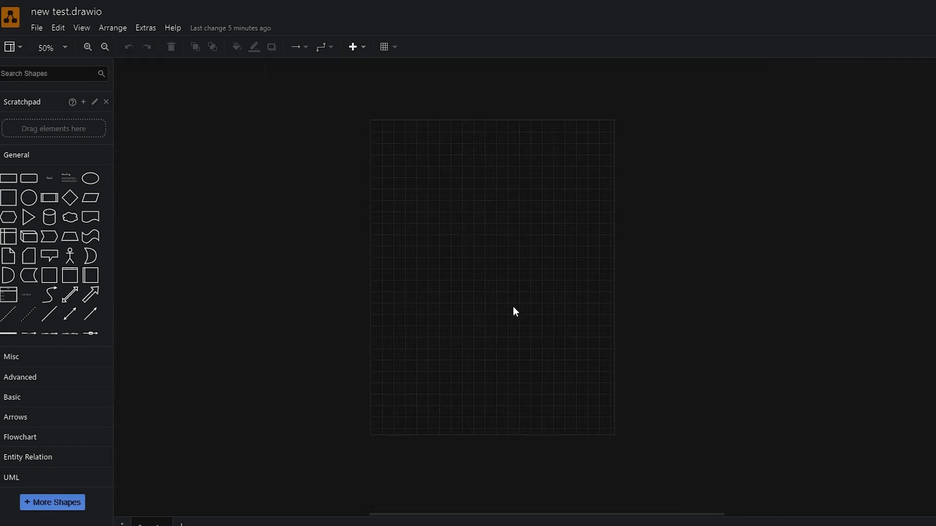
{"action": "scroll", "coordinate": [513, 306], "scroll_direction": "up", "scroll_amount": 3}
{"action": "scroll", "coordinate": [396, 288], "scroll_direction": "down", "scroll_amount": 3}
{"action": "scroll", "coordinate": [434, 249], "scroll_direction": "up", "scroll_amount": 2}
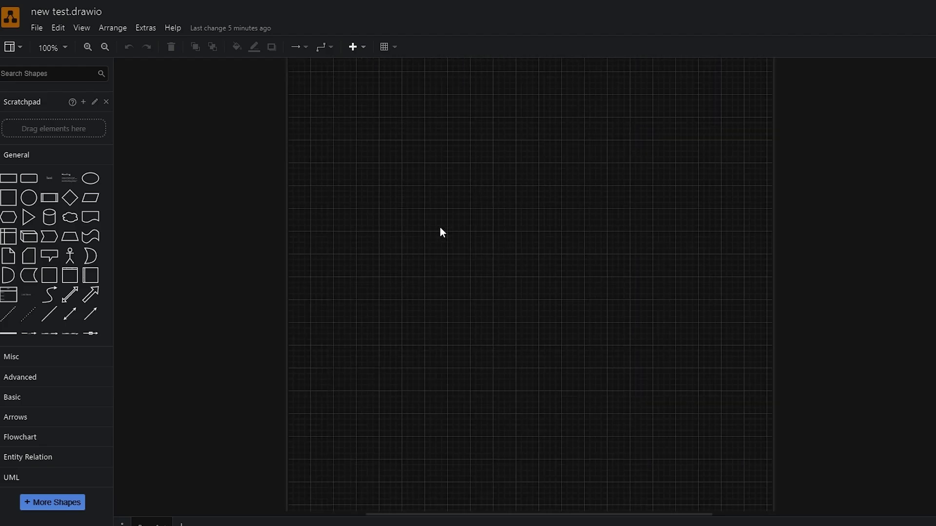
{"action": "scroll", "coordinate": [441, 233], "scroll_direction": "down", "scroll_amount": 2}
{"action": "scroll", "coordinate": [439, 229], "scroll_direction": "up", "scroll_amount": 3}
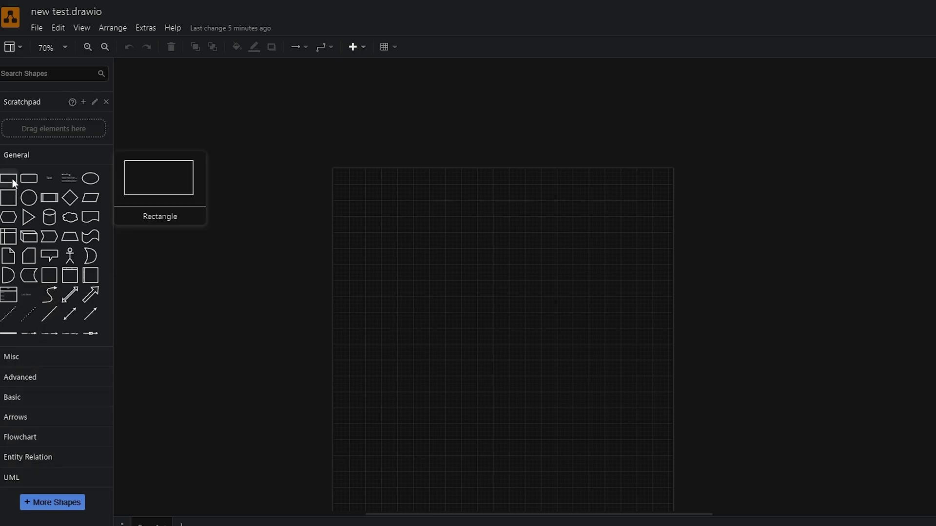
Place a rectangle near the top of the page and apply the dark blue preset style to it
{"action": "left_click_drag", "start_coordinate": [12, 183], "coordinate": [487, 185]}
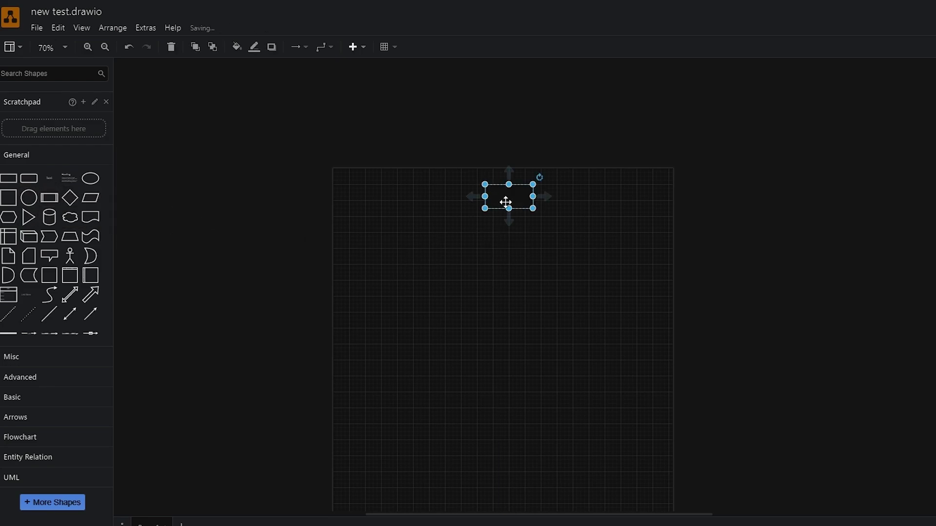
{"action": "left_click", "coordinate": [513, 236]}
{"action": "left_click", "coordinate": [502, 199]}
{"action": "left_click", "coordinate": [903, 108]}
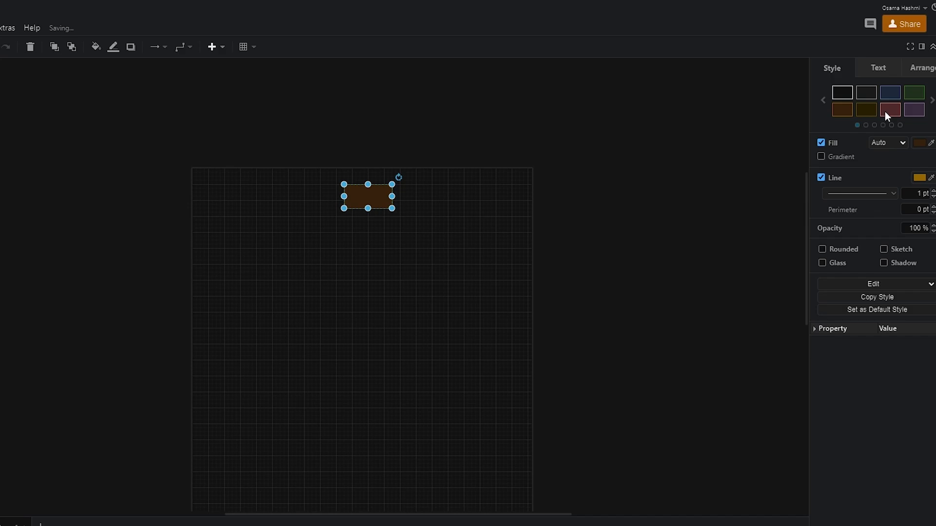
{"action": "left_click", "coordinate": [885, 111]}
{"action": "left_click", "coordinate": [889, 92]}
Look through the rectangle's text, arrangement and style formatting options
{"action": "left_click", "coordinate": [878, 70]}
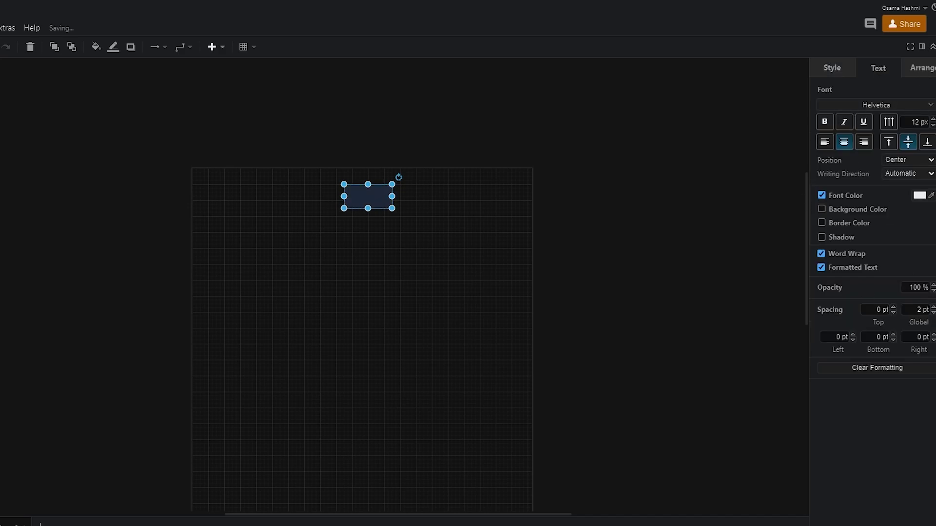
{"action": "left_click", "coordinate": [923, 68]}
{"action": "left_click", "coordinate": [842, 77]}
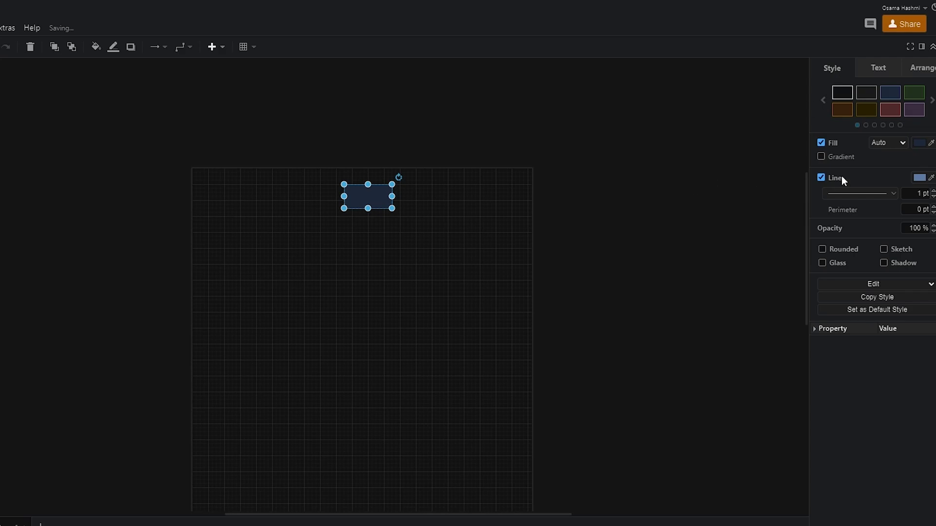
{"action": "left_click", "coordinate": [419, 176]}
Label the blue rectangle "Team Leader"
{"action": "double_click", "coordinate": [368, 198]}
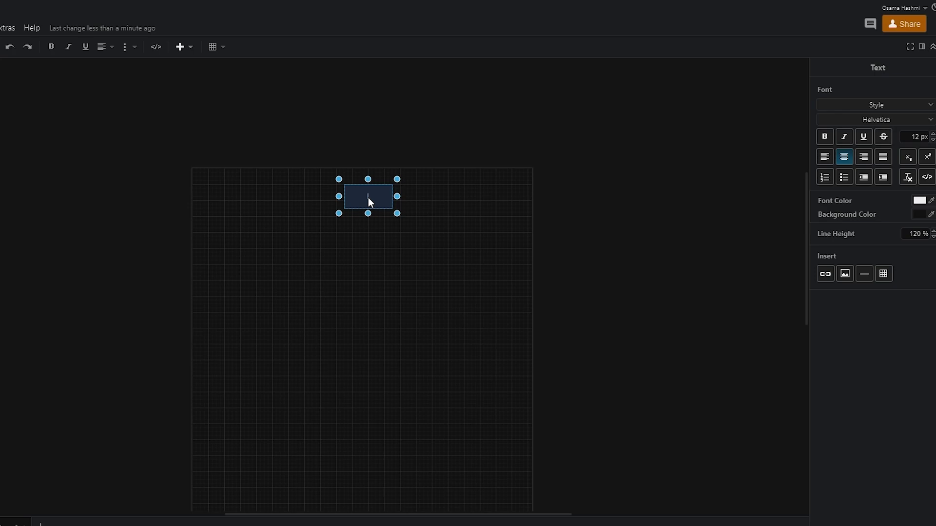
{"action": "type", "text": "Test"}
{"action": "type", "text": " Leader"}
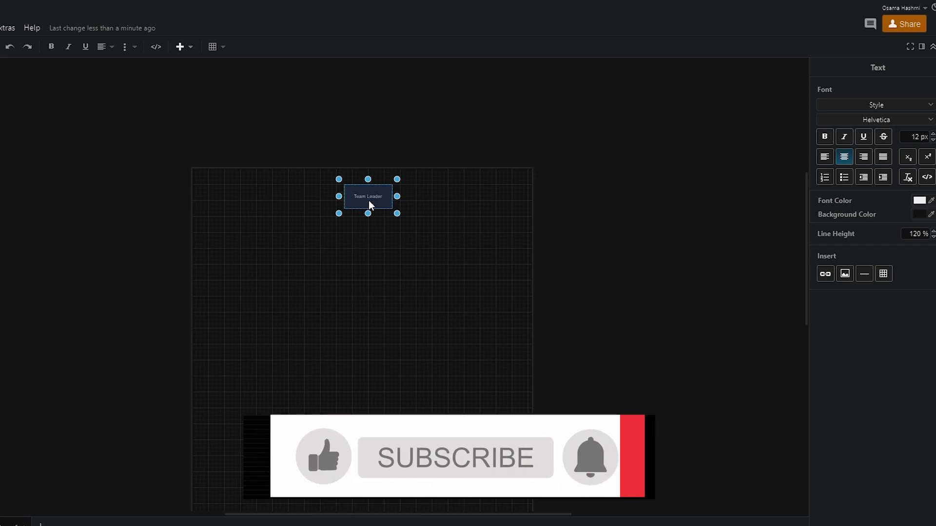
{"action": "left_click", "coordinate": [367, 230]}
{"action": "left_click", "coordinate": [285, 273]}
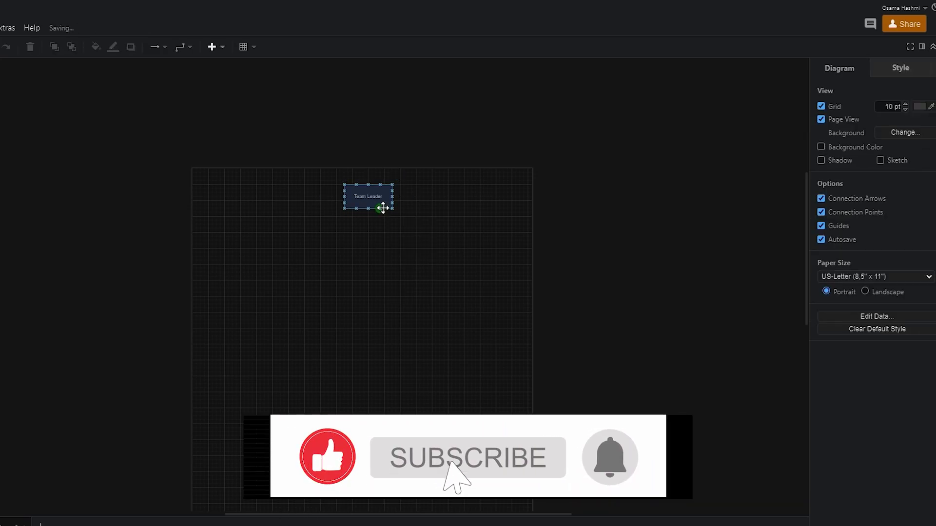
Move the Team Leader box down toward the page's left side and place a copy level with it on the right
{"action": "left_click", "coordinate": [367, 203]}
{"action": "left_click_drag", "start_coordinate": [368, 202], "coordinate": [272, 264]}
{"action": "left_click", "coordinate": [397, 252]}
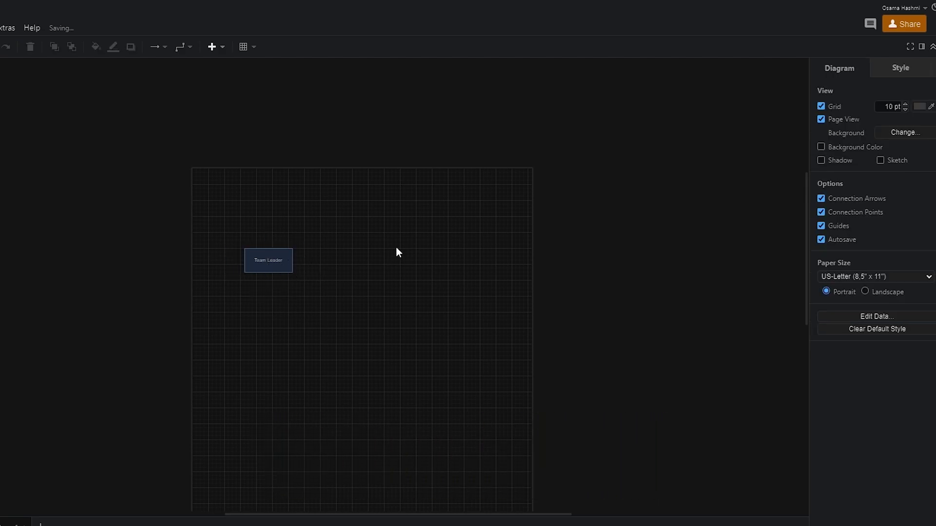
{"action": "left_click", "coordinate": [282, 262]}
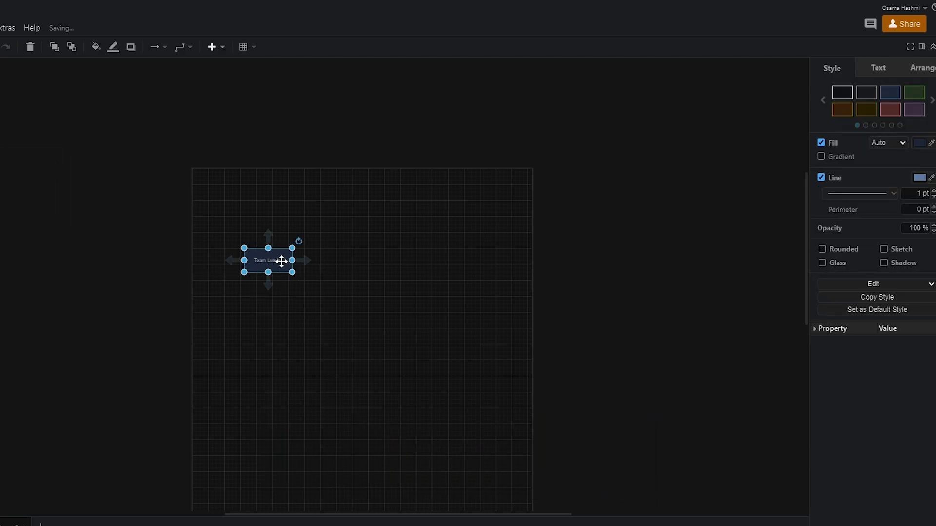
{"action": "left_click_drag", "start_coordinate": [282, 261], "coordinate": [428, 262]}
{"action": "left_click", "coordinate": [724, 247]}
Add a rounded rectangle centred above the two Team Leader boxes and label it "Manager"
{"action": "left_click", "coordinate": [0, 161]}
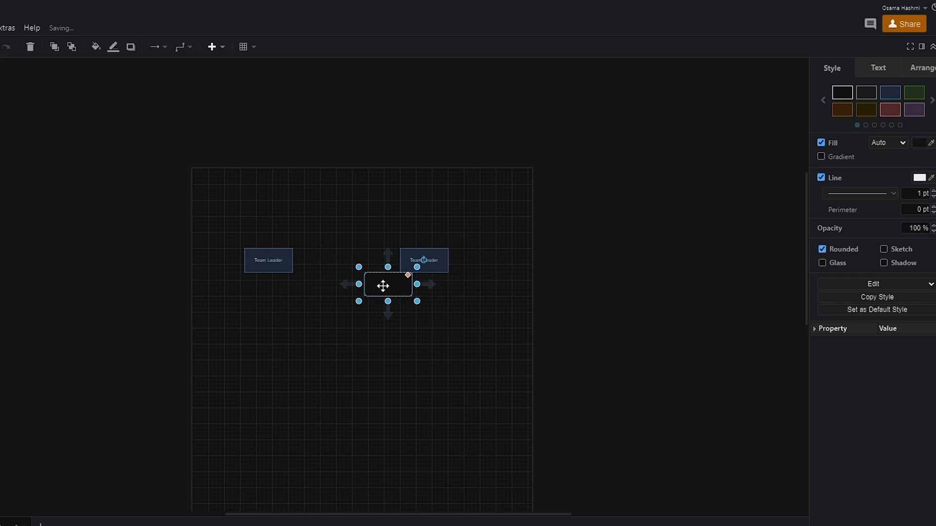
{"action": "left_click_drag", "start_coordinate": [382, 285], "coordinate": [347, 207]}
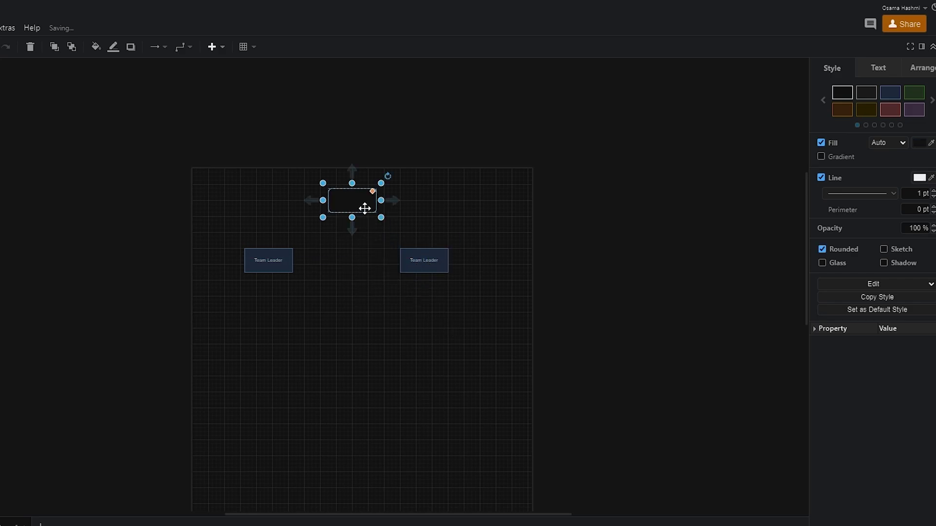
{"action": "double_click", "coordinate": [365, 209]}
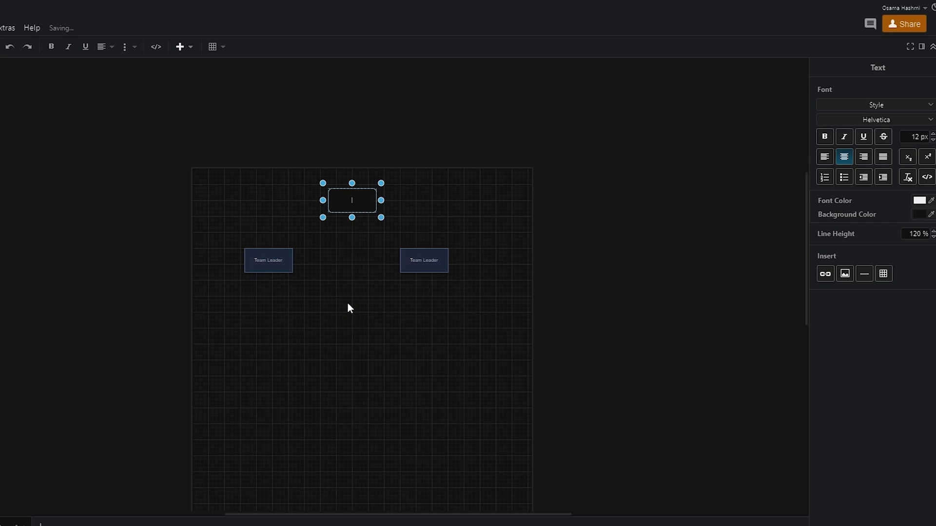
{"action": "type", "text": "Manager"}
{"action": "left_click", "coordinate": [374, 263]}
Place three Actor figures in a row below the left Team Leader box and select all three
{"action": "scroll", "coordinate": [374, 262], "scroll_direction": "up", "scroll_amount": 3}
{"action": "scroll", "coordinate": [442, 303], "scroll_direction": "down", "scroll_amount": 3}
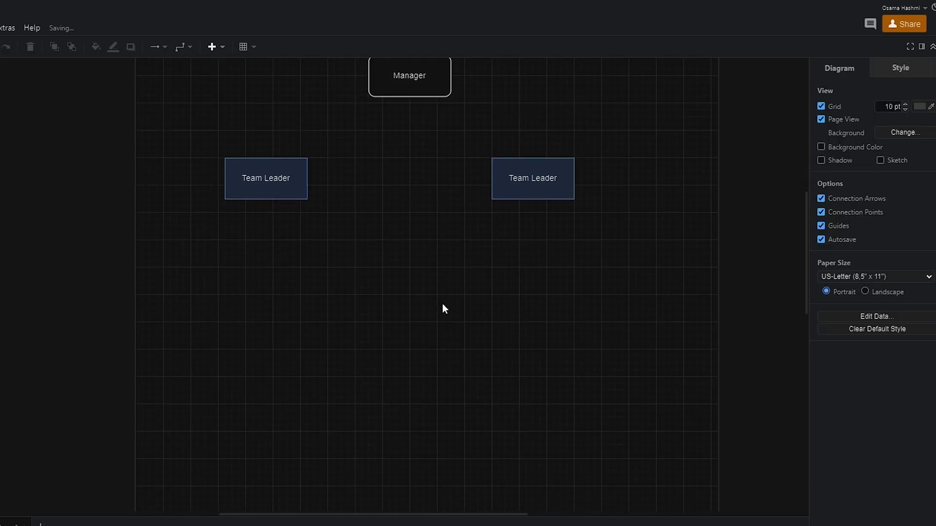
{"action": "scroll", "coordinate": [443, 303], "scroll_direction": "up", "scroll_amount": 1}
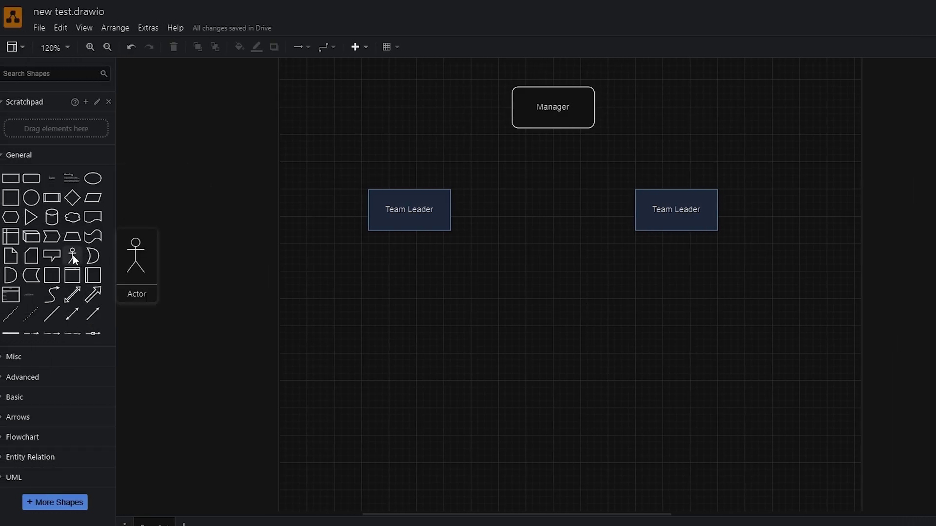
{"action": "left_click_drag", "start_coordinate": [73, 255], "coordinate": [337, 293]}
{"action": "left_click_drag", "start_coordinate": [72, 263], "coordinate": [441, 317]}
{"action": "left_click", "coordinate": [466, 317]}
{"action": "left_click", "coordinate": [410, 315]}
{"action": "key", "text": "ctrl+d"}
{"action": "left_click", "coordinate": [461, 381]}
{"action": "left_click_drag", "start_coordinate": [461, 381], "coordinate": [328, 288]}
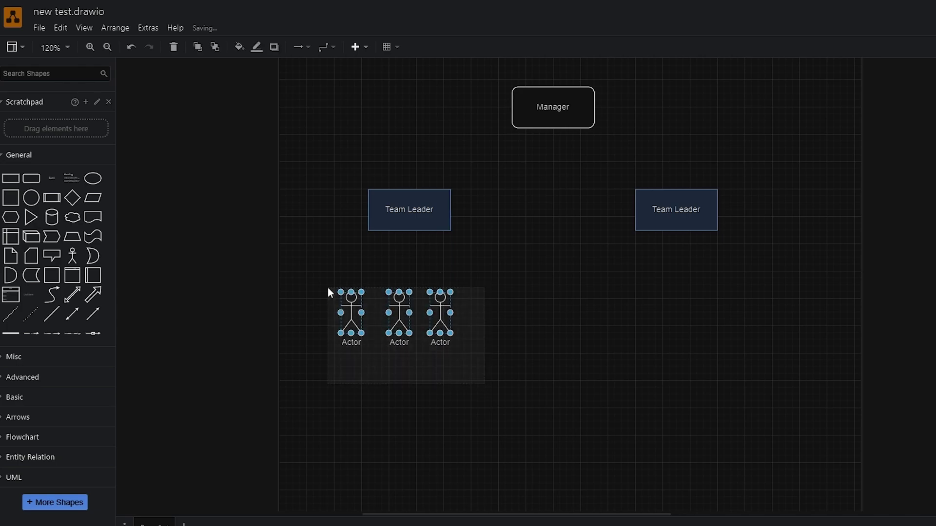
Paste a copy of the three Actors below the right Team Leader and shift the original row slightly to the right
{"action": "left_click", "coordinate": [675, 313]}
{"action": "key", "text": "ctrl+v"}
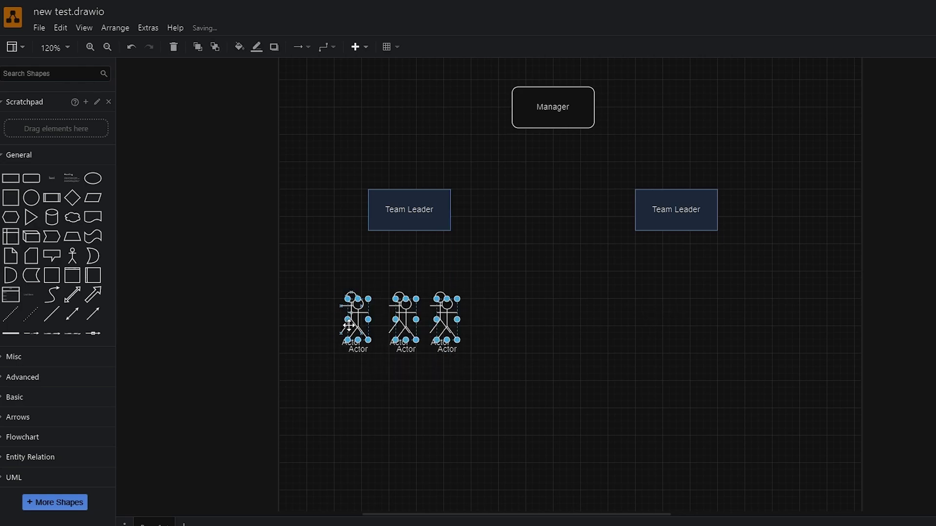
{"action": "left_click_drag", "start_coordinate": [444, 324], "coordinate": [719, 308]}
{"action": "left_click_drag", "start_coordinate": [399, 316], "coordinate": [413, 319]}
{"action": "left_click", "coordinate": [469, 386]}
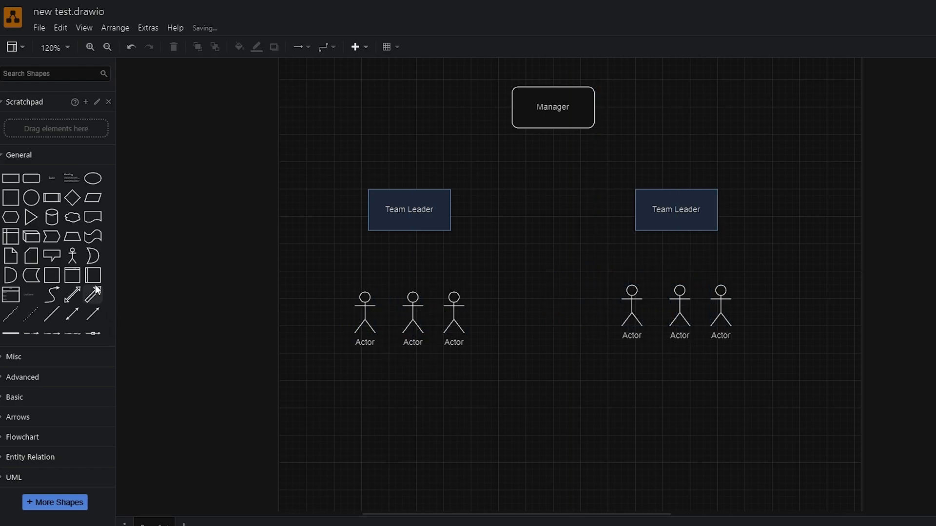
Add a rectangle stretched across the left row of Actors and try to bring the middle Actor forward
{"action": "left_click", "coordinate": [16, 183]}
{"action": "left_click_drag", "start_coordinate": [503, 285], "coordinate": [348, 312]}
{"action": "left_click_drag", "start_coordinate": [531, 396], "coordinate": [350, 318]}
{"action": "right_click", "coordinate": [412, 326]}
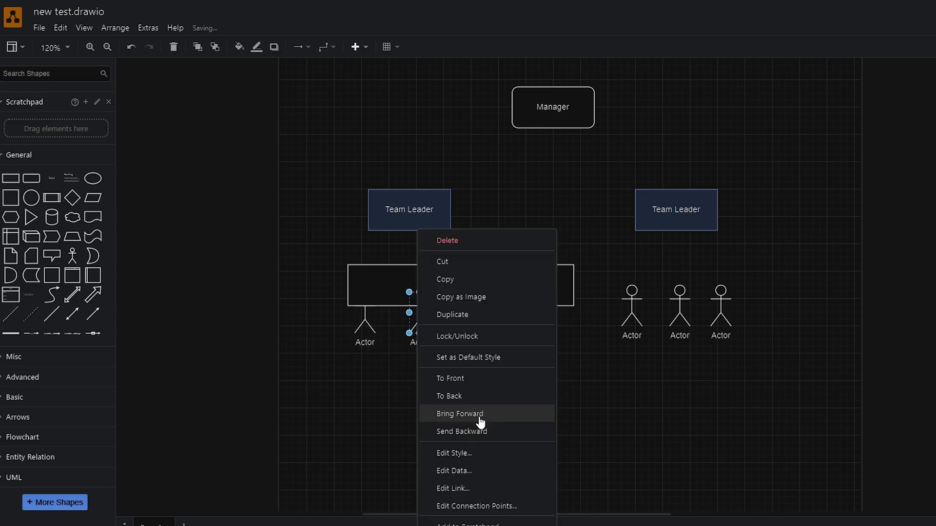
{"action": "left_click", "coordinate": [480, 424]}
Select the three Actors overlapping the rectangle and group them in front of it
{"action": "left_click_drag", "start_coordinate": [491, 368], "coordinate": [304, 313]}
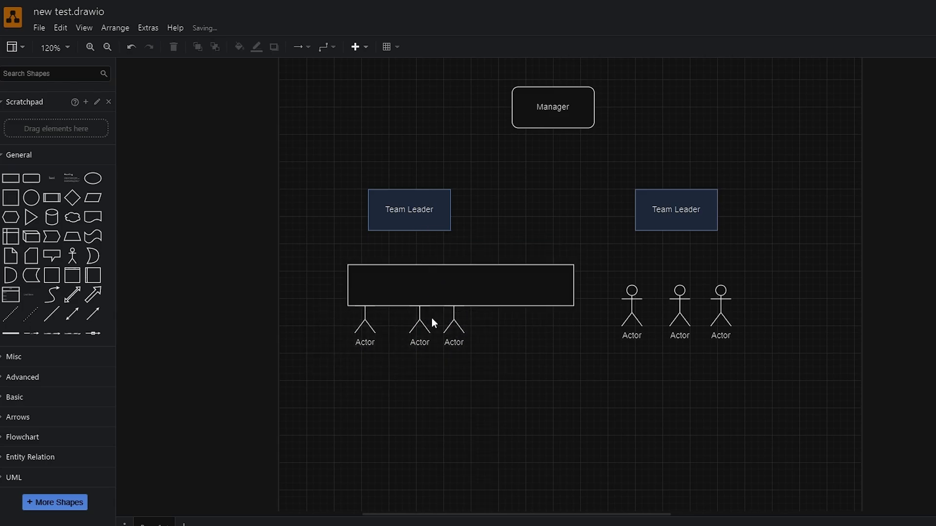
{"action": "left_click", "coordinate": [448, 328]}
{"action": "double_click", "coordinate": [426, 320]}
{"action": "left_click", "coordinate": [425, 320]}
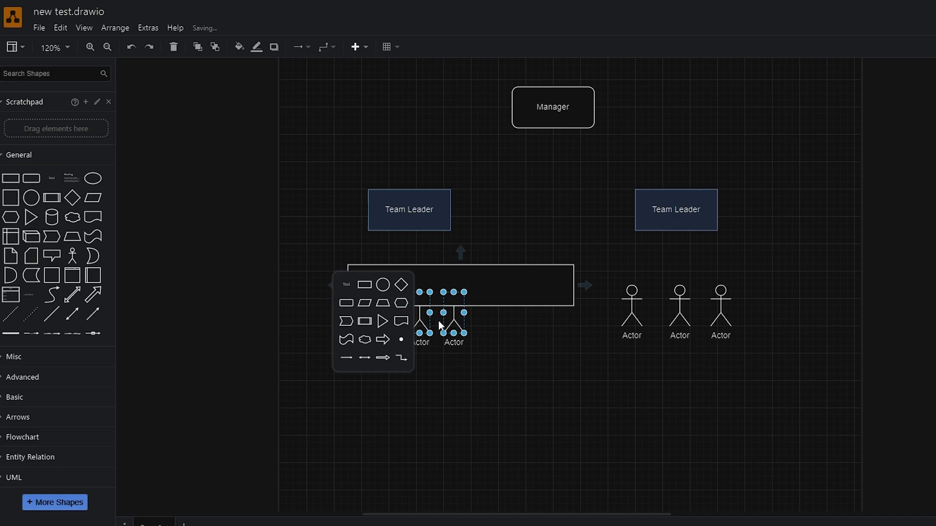
{"action": "right_click", "coordinate": [447, 325]}
{"action": "mouse_move", "coordinate": [517, 451]}
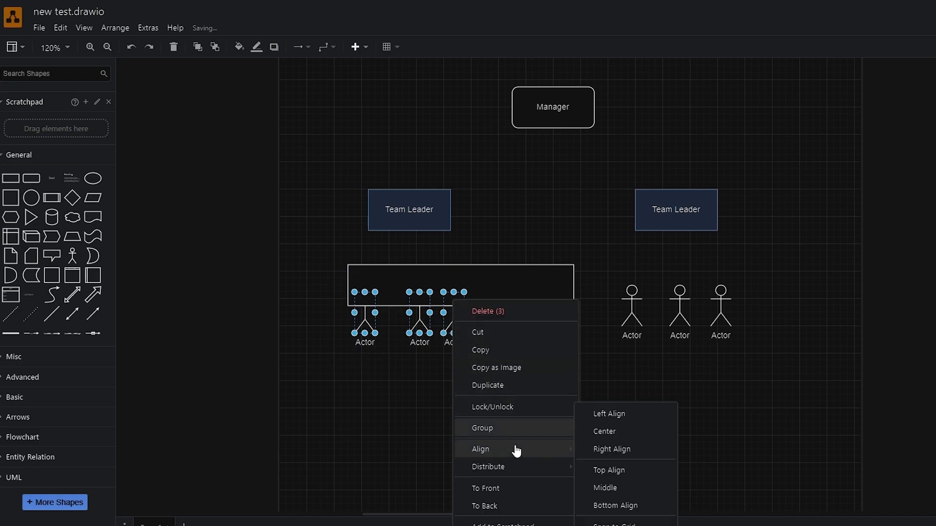
{"action": "left_click", "coordinate": [541, 432]}
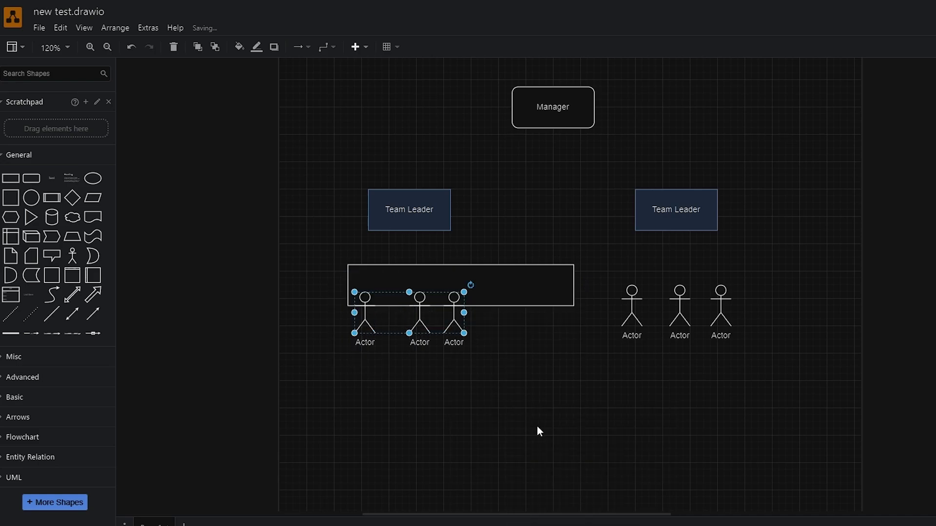
{"action": "right_click", "coordinate": [425, 326]}
{"action": "left_click", "coordinate": [691, 482]}
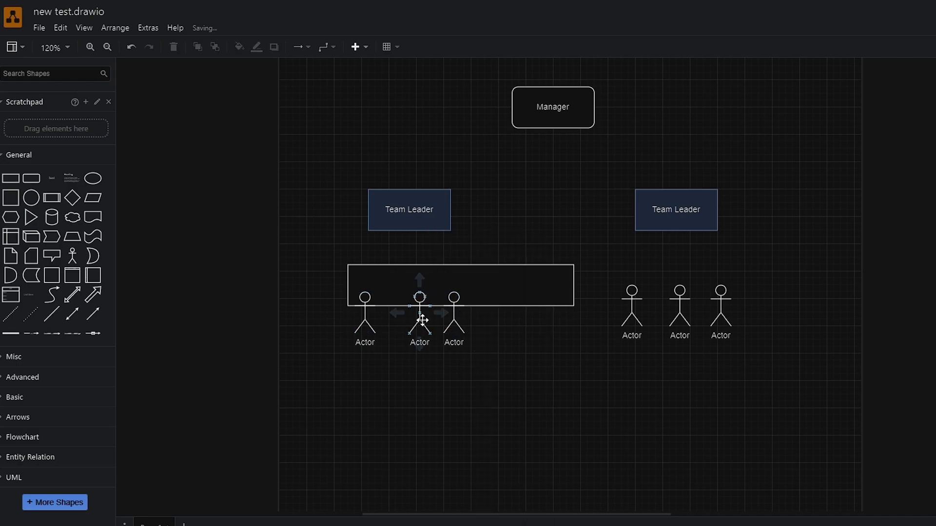
Move the grouped Actors into the rectangle, fitting it around the evenly spaced row centred below the left Team Leader
{"action": "left_click_drag", "start_coordinate": [422, 320], "coordinate": [449, 293]}
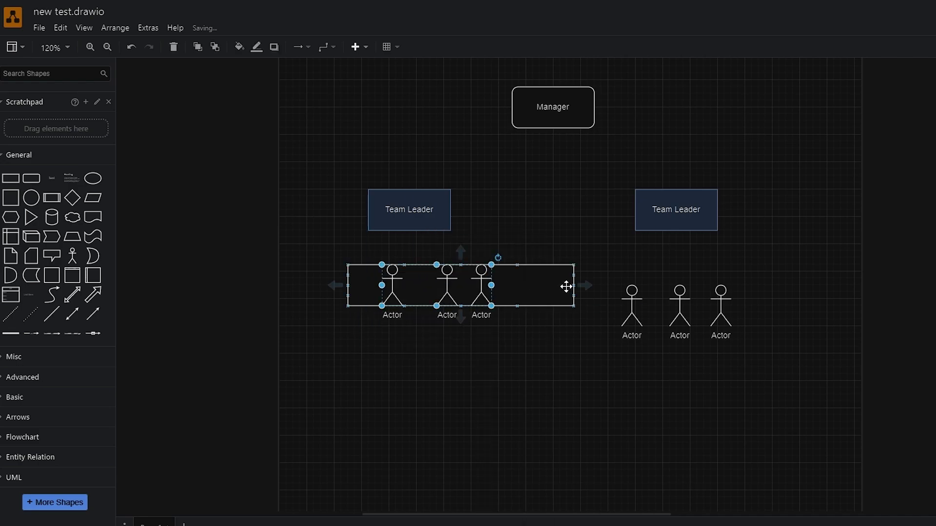
{"action": "left_click_drag", "start_coordinate": [583, 286], "coordinate": [534, 279]}
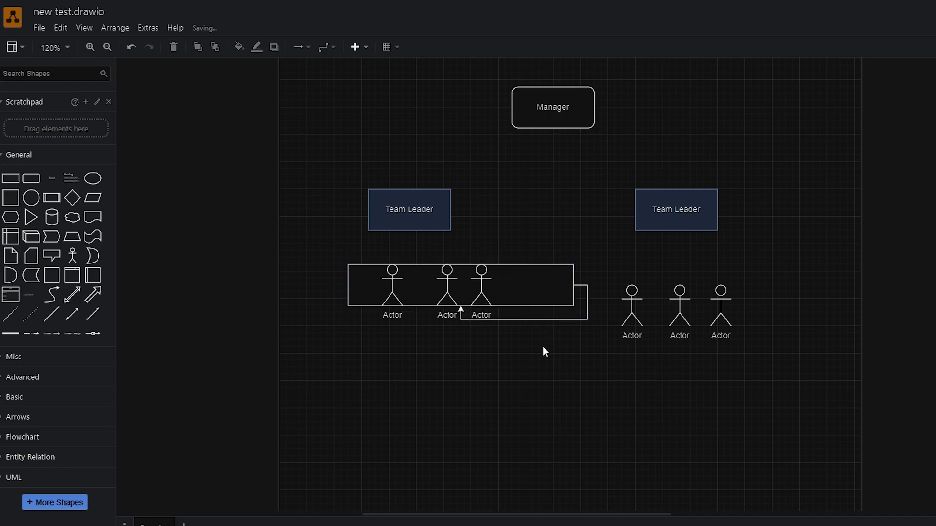
{"action": "key", "text": "ctrl+z"}
{"action": "left_click_drag", "start_coordinate": [465, 278], "coordinate": [431, 308]}
Replace the loose Actors below the right Team Leader with a copy of the framed Actor group and level the left group with it
{"action": "left_click_drag", "start_coordinate": [864, 349], "coordinate": [546, 277]}
{"action": "key", "text": "Delete"}
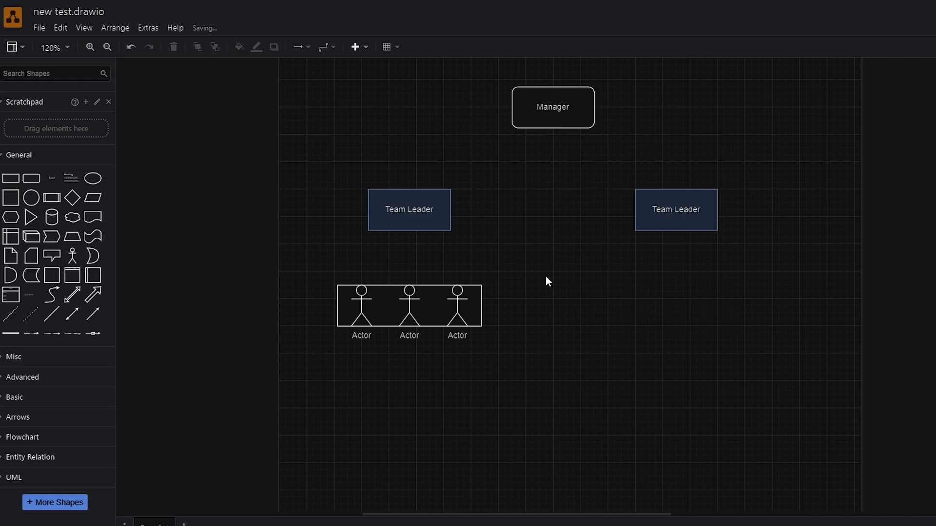
{"action": "left_click", "coordinate": [463, 310]}
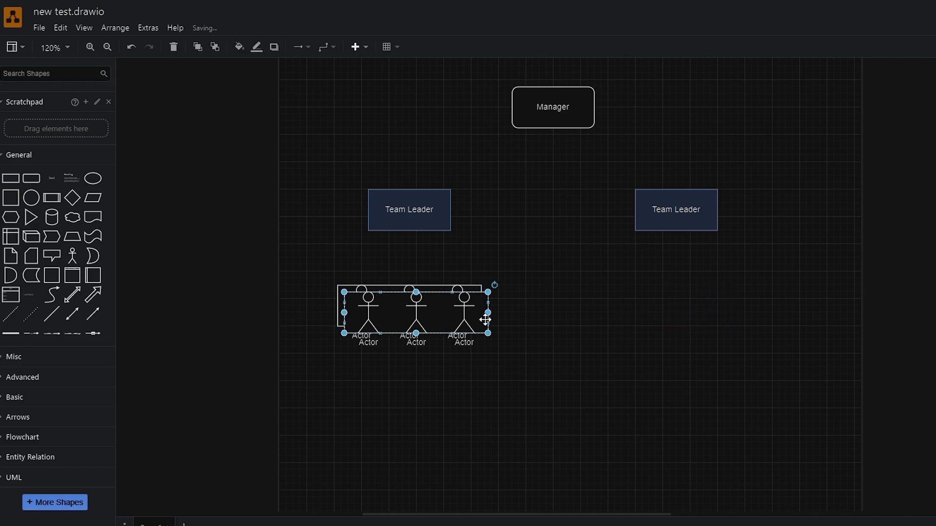
{"action": "left_click_drag", "start_coordinate": [445, 316], "coordinate": [712, 320]}
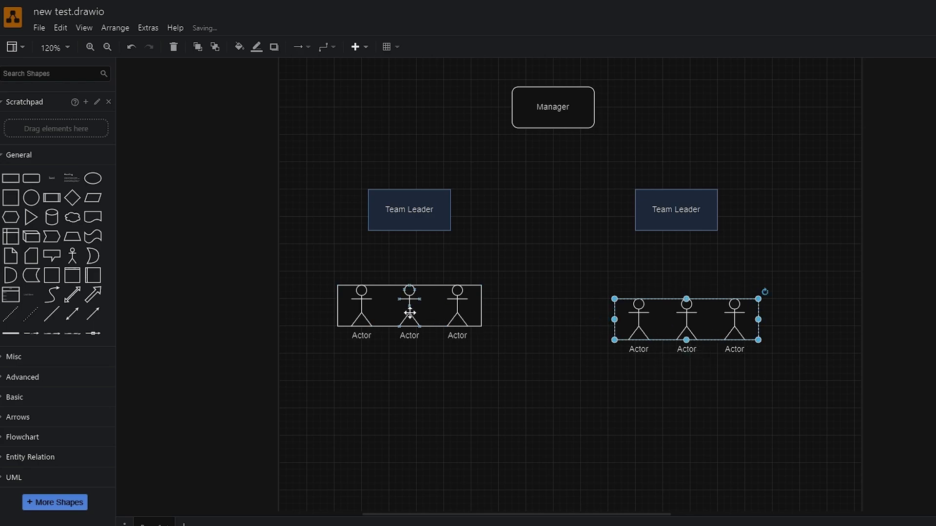
{"action": "left_click_drag", "start_coordinate": [409, 314], "coordinate": [400, 329]}
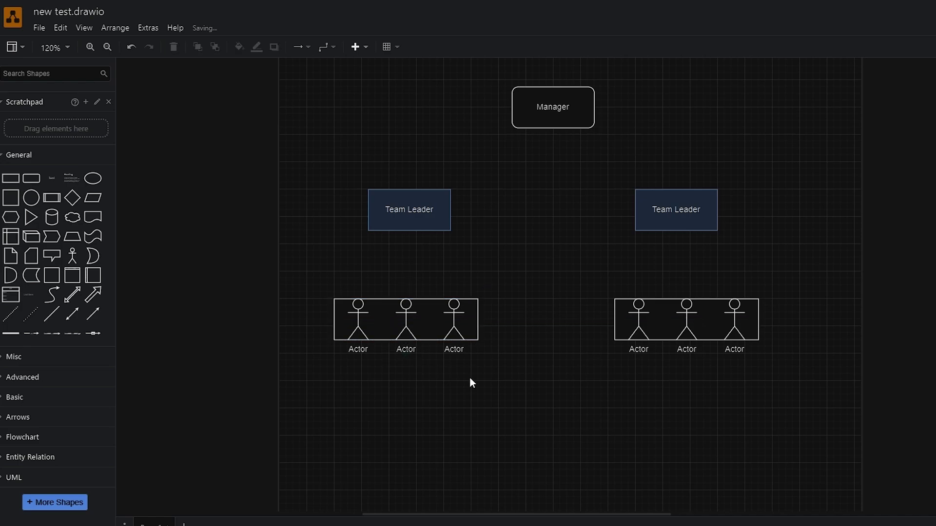
Connect the left Team Leader to the middle Actor below it and shift the framed group so the arrow runs straight
{"action": "left_click", "coordinate": [397, 210]}
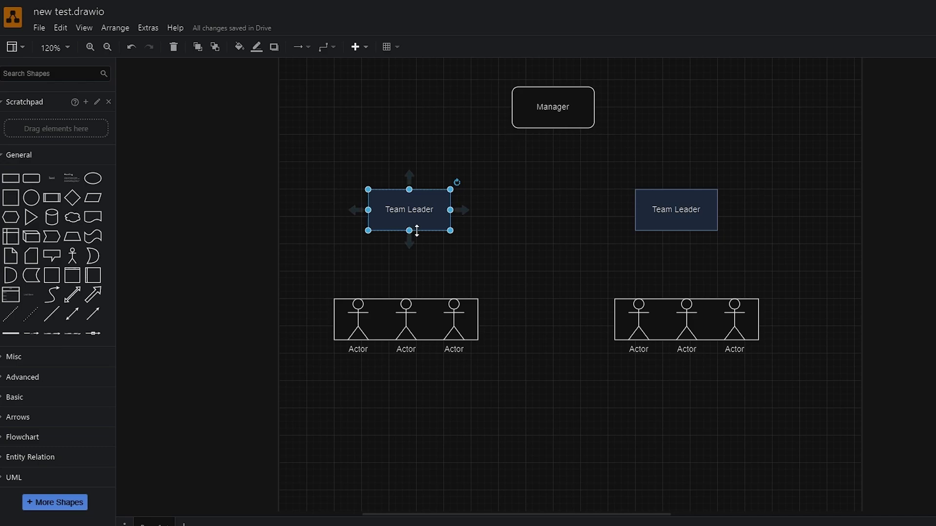
{"action": "left_click", "coordinate": [409, 244]}
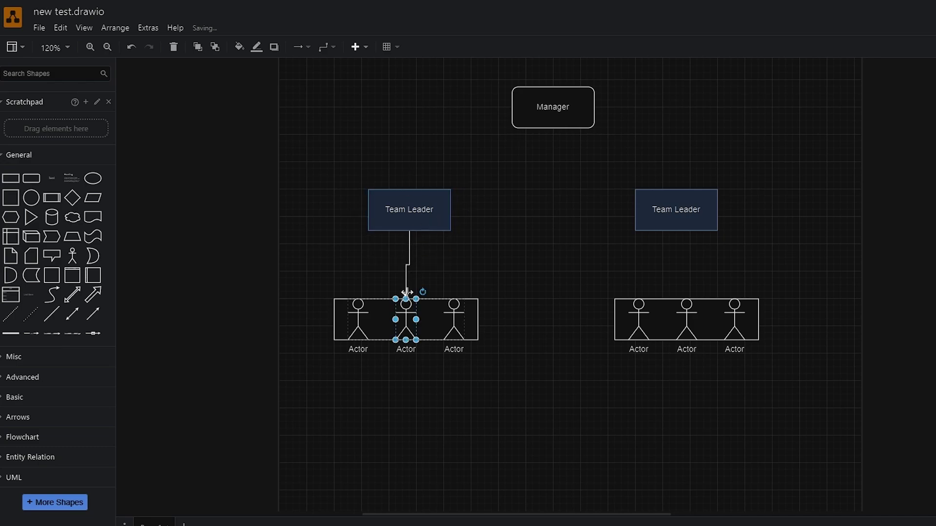
{"action": "left_click_drag", "start_coordinate": [435, 328], "coordinate": [441, 329]}
{"action": "left_click", "coordinate": [422, 378]}
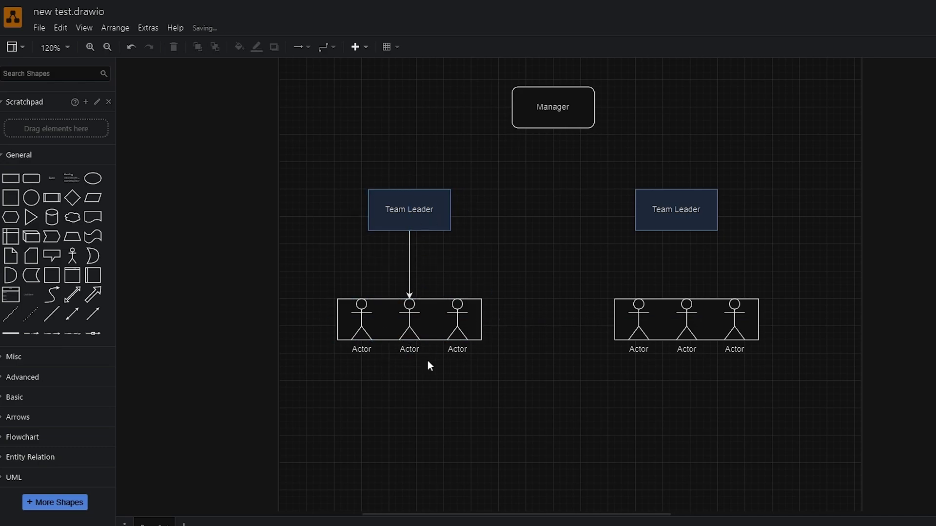
Draw a horizontal connector arrow from the right Team Leader to the left Team Leader
{"action": "left_click", "coordinate": [409, 225]}
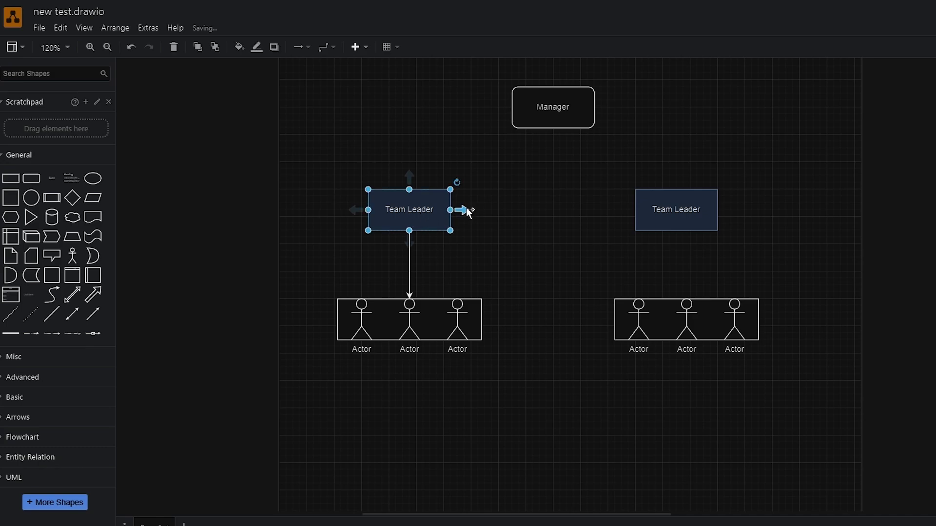
{"action": "mouse_move", "coordinate": [466, 211]}
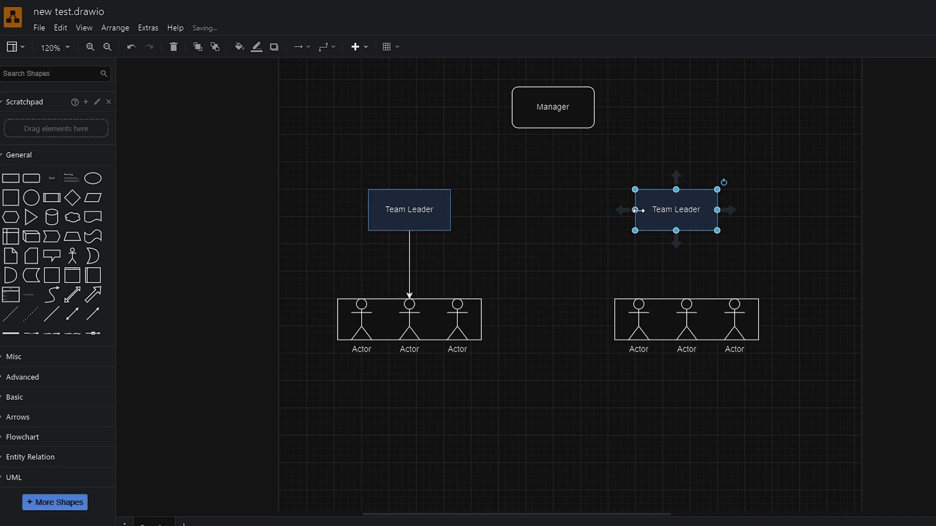
{"action": "left_click_drag", "start_coordinate": [627, 210], "coordinate": [452, 210]}
{"action": "left_click", "coordinate": [546, 245]}
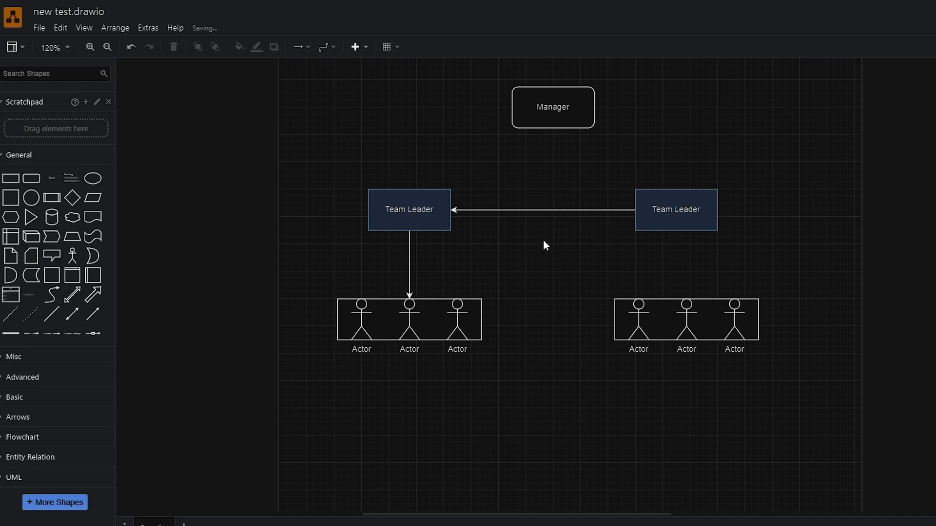